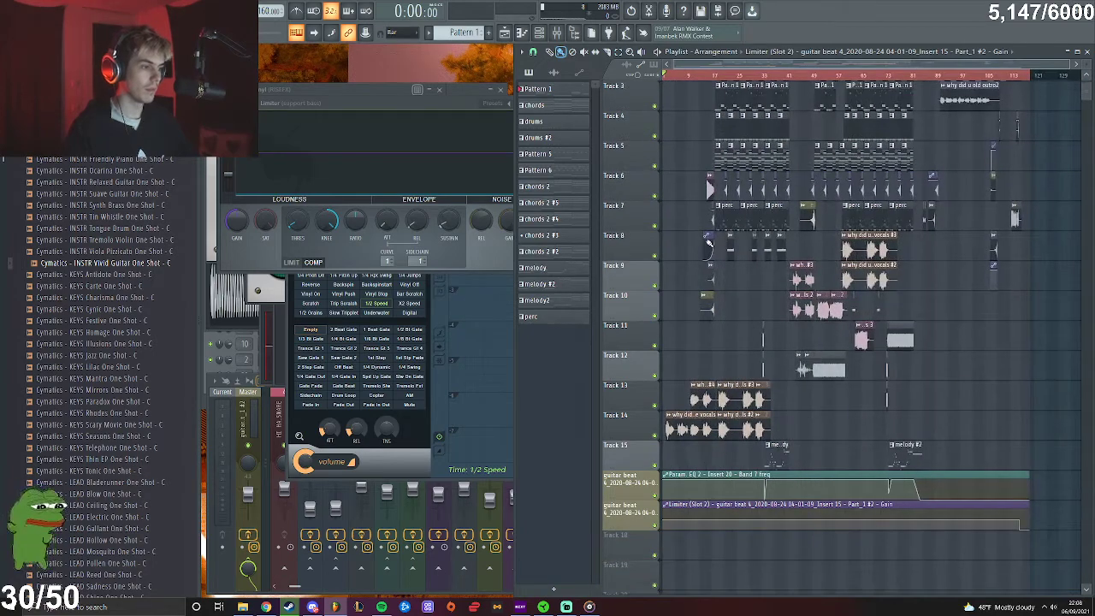
# Solo the acoustic guitar sample on Track 1 and listen to it from the song start, then again from bar 9
pyautogui.scroll(2, 747, 285)
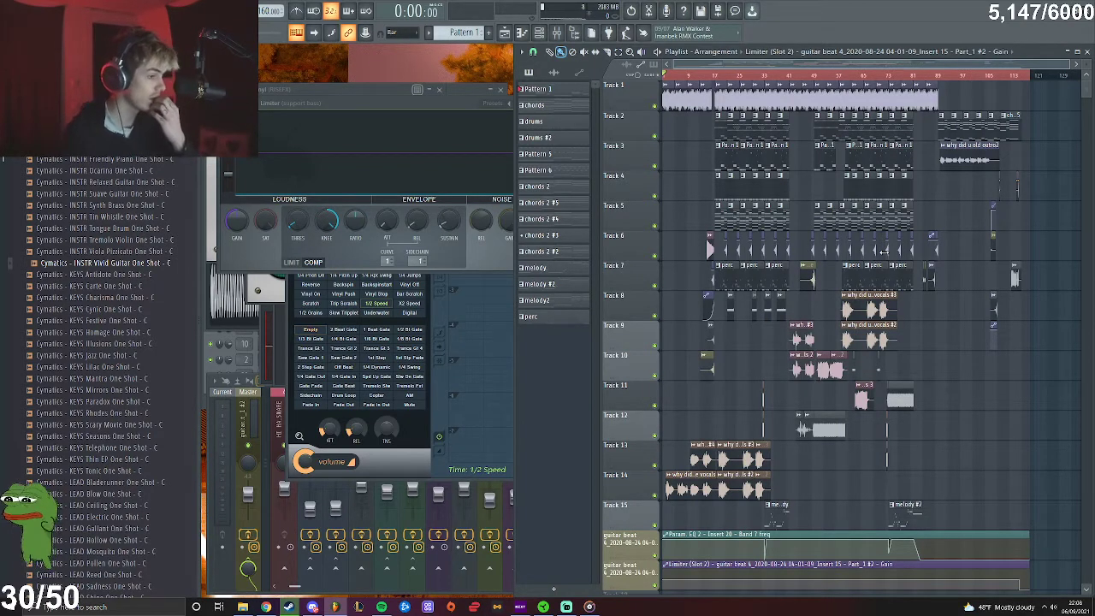
pyautogui.moveTo(1071, 64); pyautogui.dragTo(718, 79)
pyautogui.scroll(-5, 665, 109)
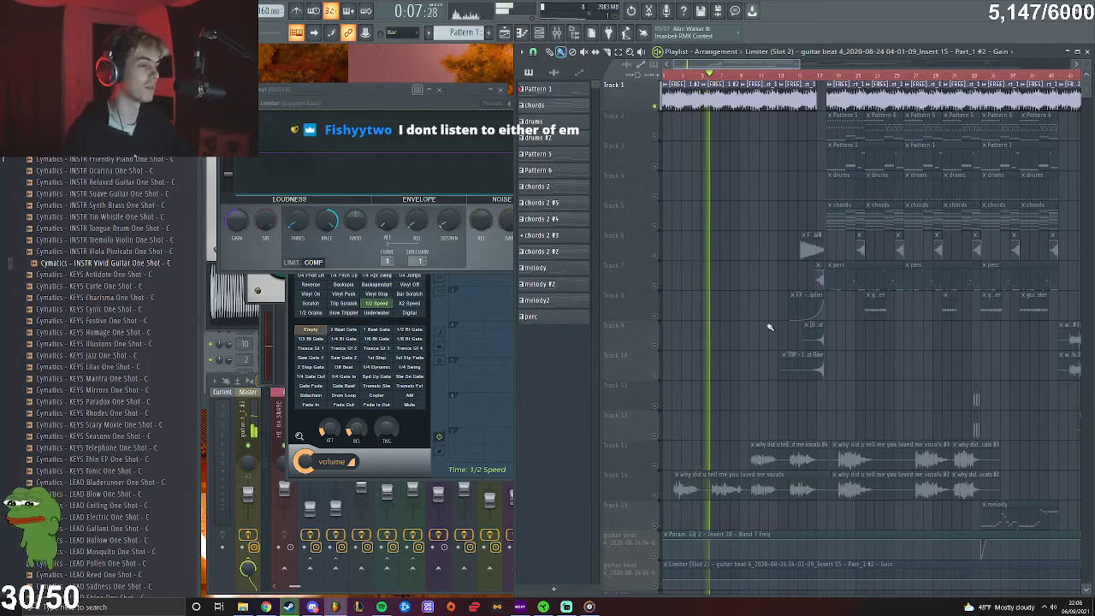
pyautogui.press('space')
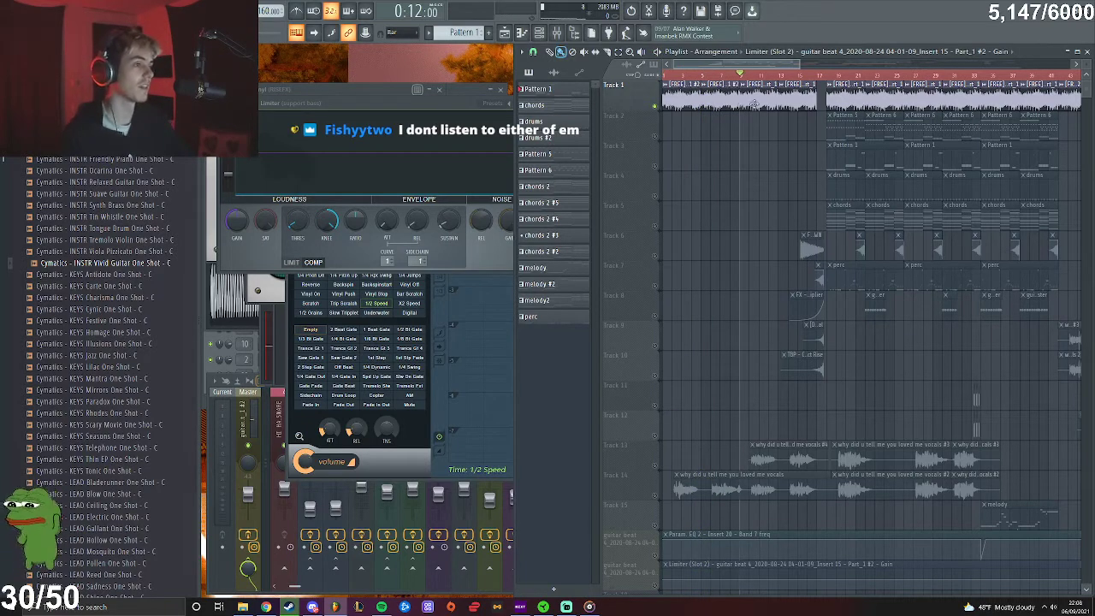
pyautogui.keyDown('ctrl'); pyautogui.scroll(-3, 754, 192); pyautogui.keyUp('ctrl')
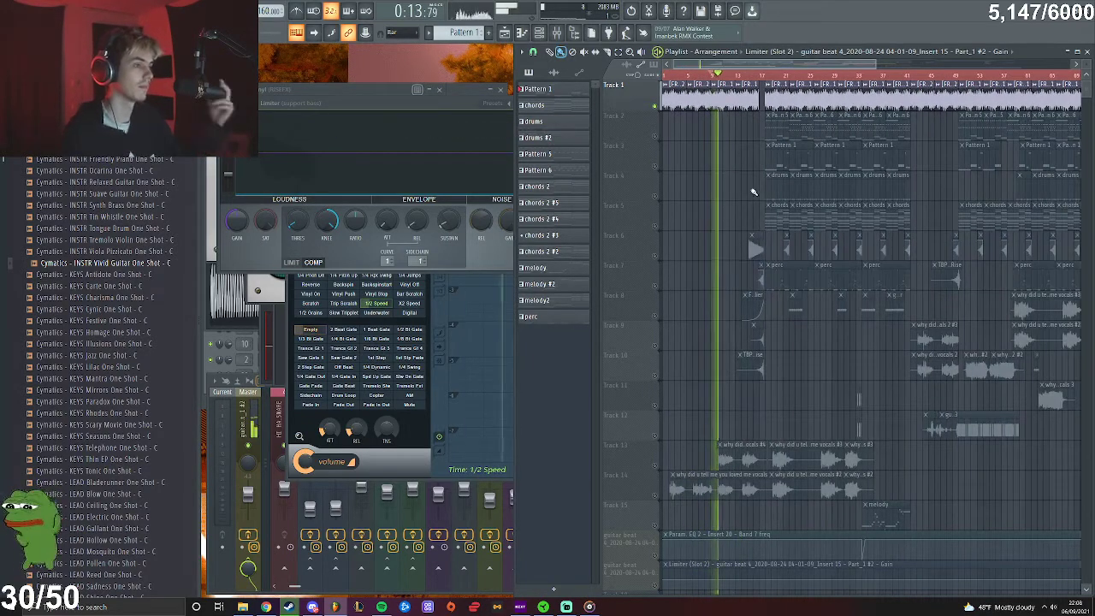
pyautogui.keyDown('ctrl'); pyautogui.scroll(5, 746, 343); pyautogui.keyUp('ctrl')
pyautogui.press('space')
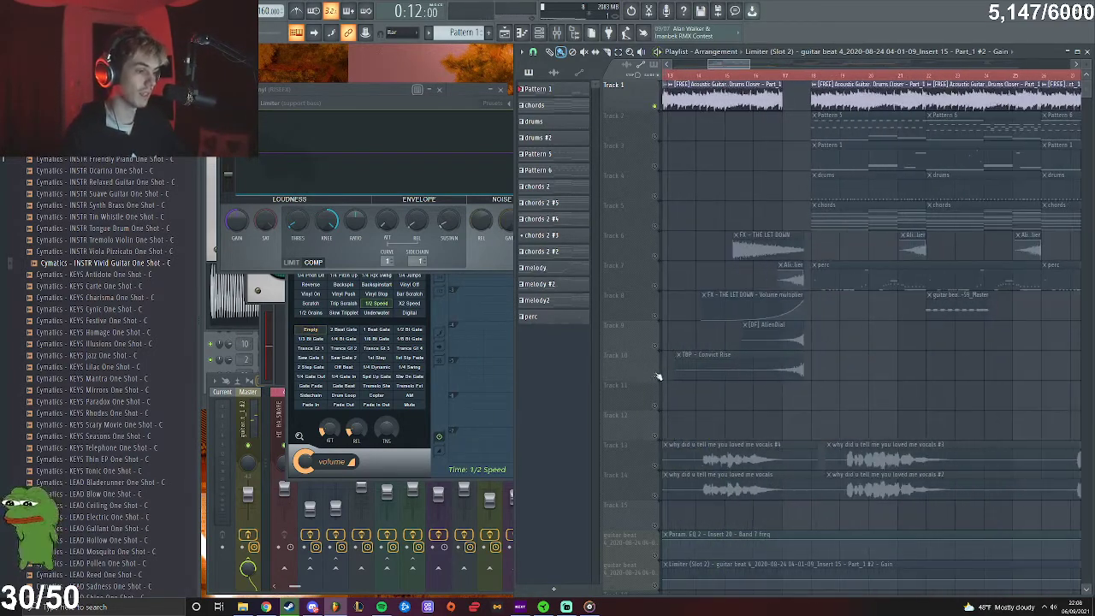
# Solo the riser and effect clips on Tracks 6 to 10 and listen to them leading into bar 18
pyautogui.click(657, 375)
pyautogui.moveTo(654, 311); pyautogui.dragTo(660, 294)
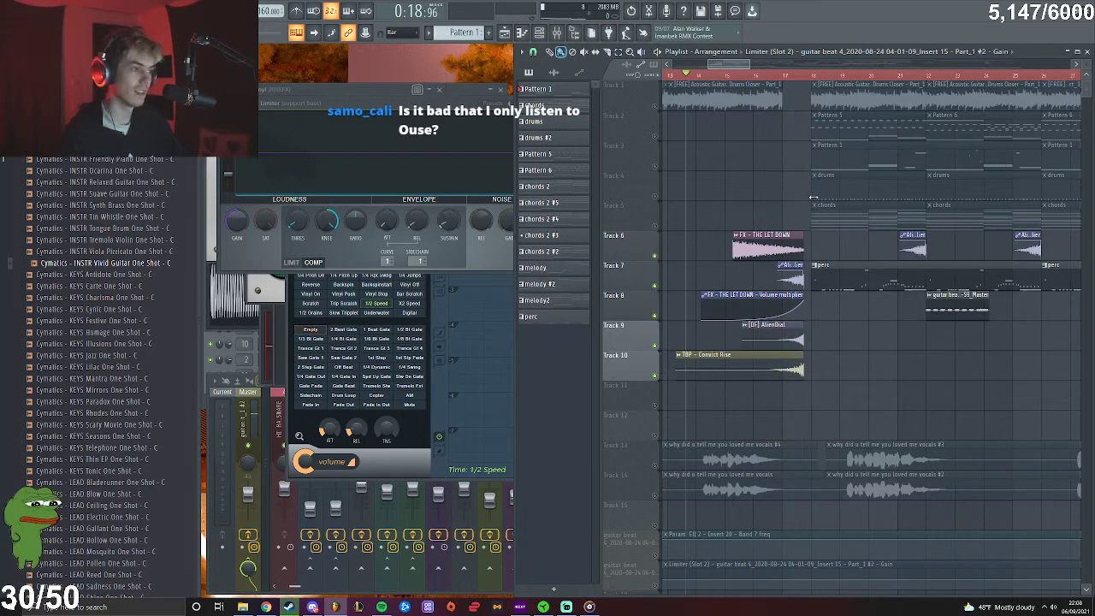
pyautogui.scroll(3, 859, 259)
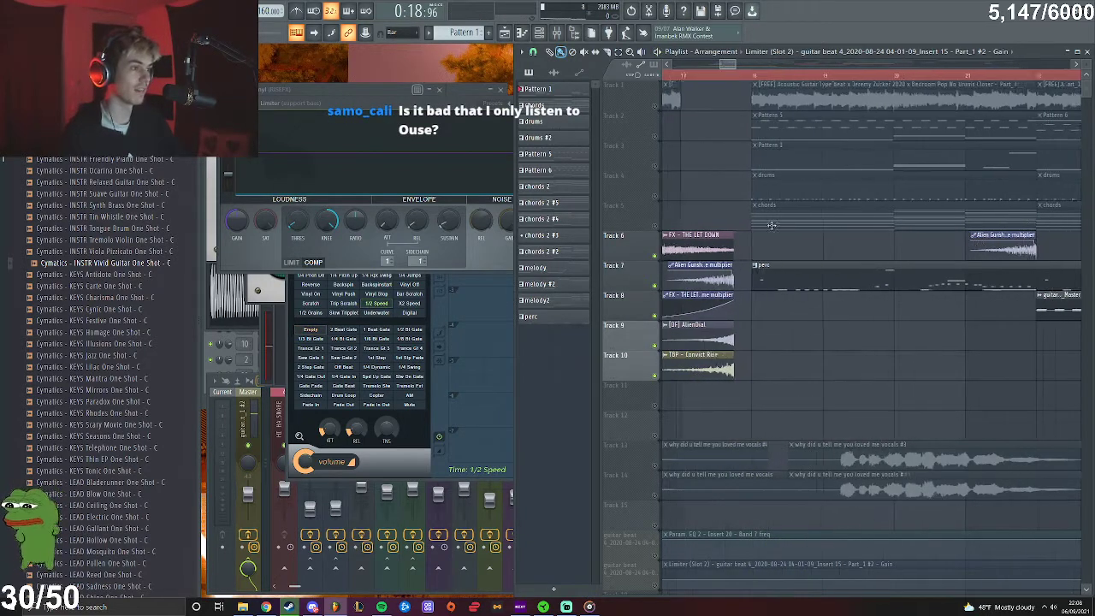
# Solo the chords on Track 5 and play them from bar 18
pyautogui.click(656, 226)
pyautogui.keyDown('ctrl'); pyautogui.click(656, 228); pyautogui.keyUp('ctrl')
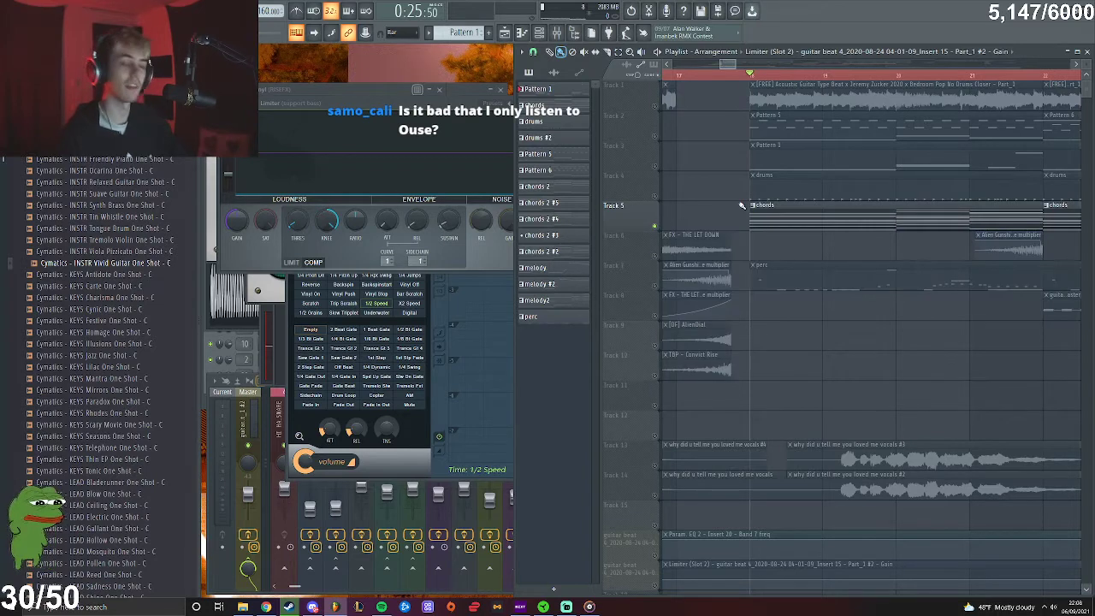
pyautogui.press('space')
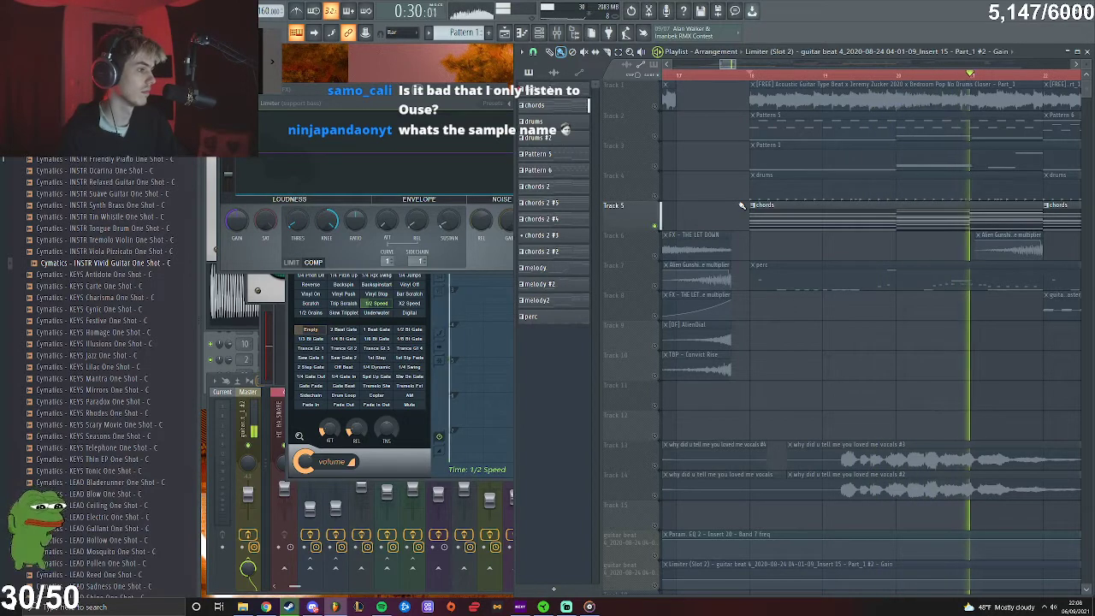
pyautogui.scroll(-1, 761, 203)
pyautogui.scroll(-2, 762, 203)
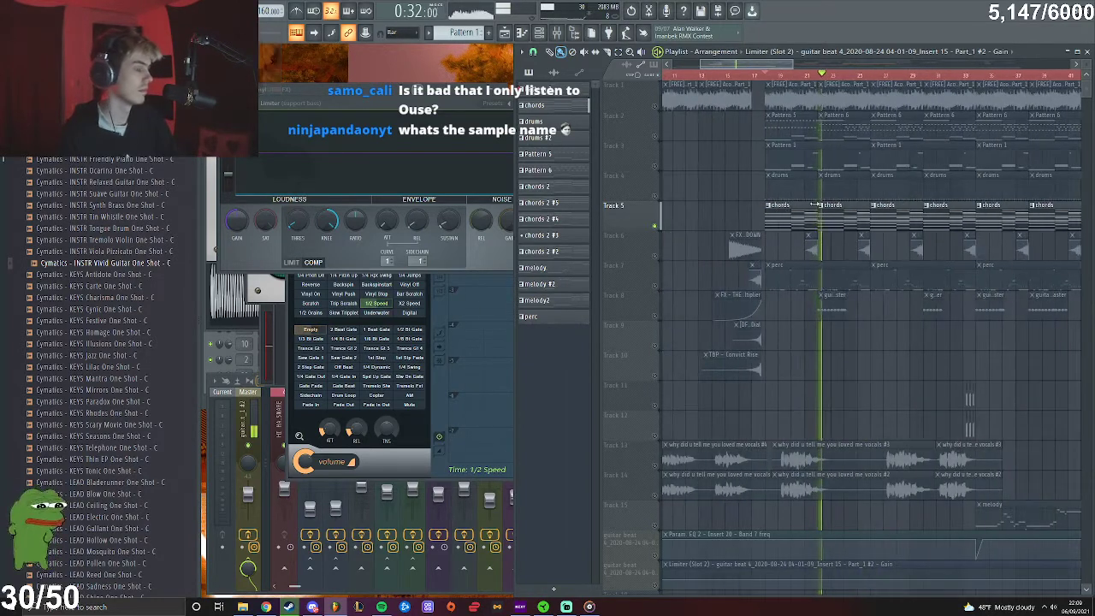
pyautogui.scroll(2, 736, 274)
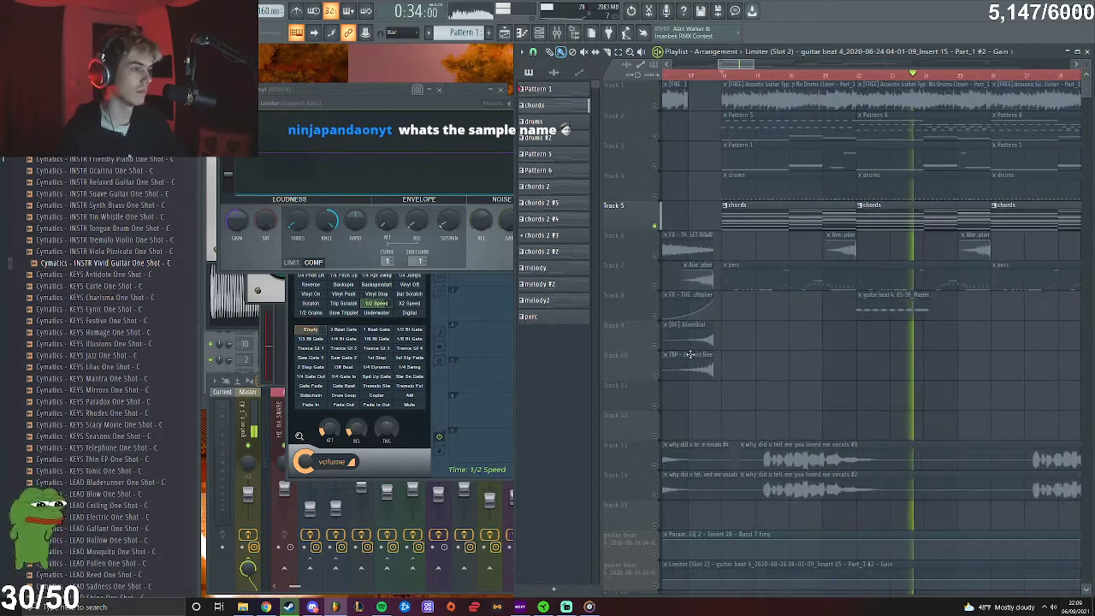
# Unmute Tracks 3, 6, 2 and 1 during playback to hear the patterns layered over the chords, and stop playback
pyautogui.click(658, 168)
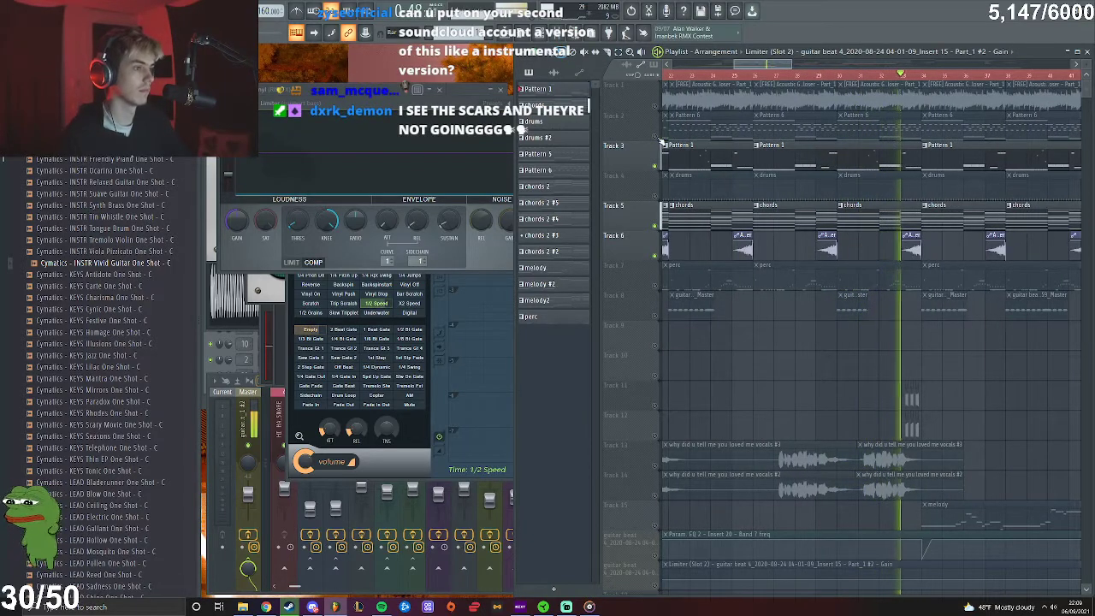
pyautogui.click(657, 136)
pyautogui.scroll(-3, 899, 248)
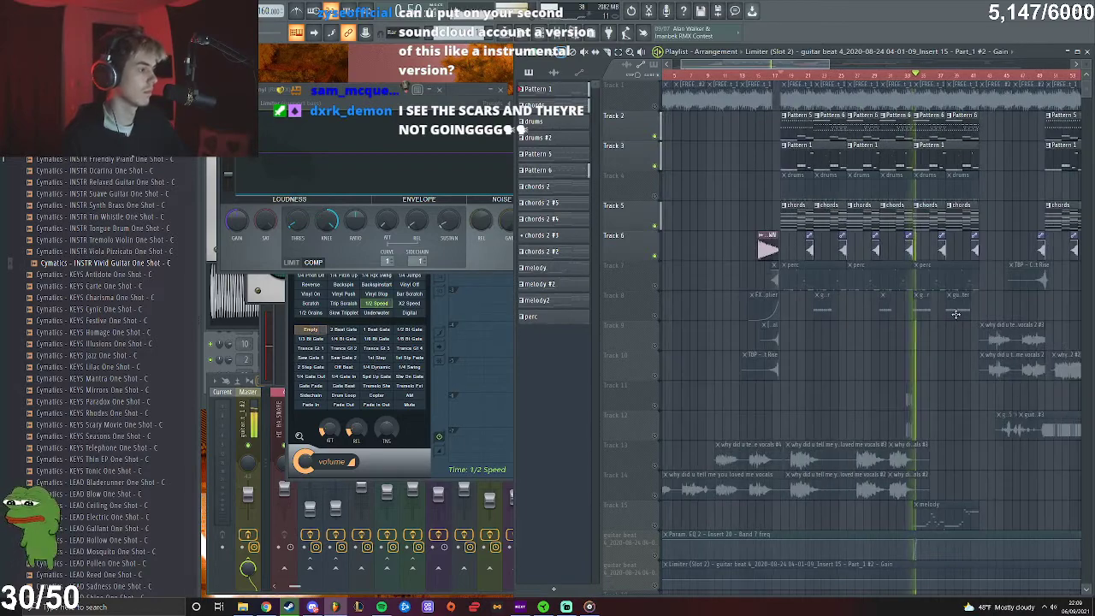
pyautogui.scroll(-2, 955, 314)
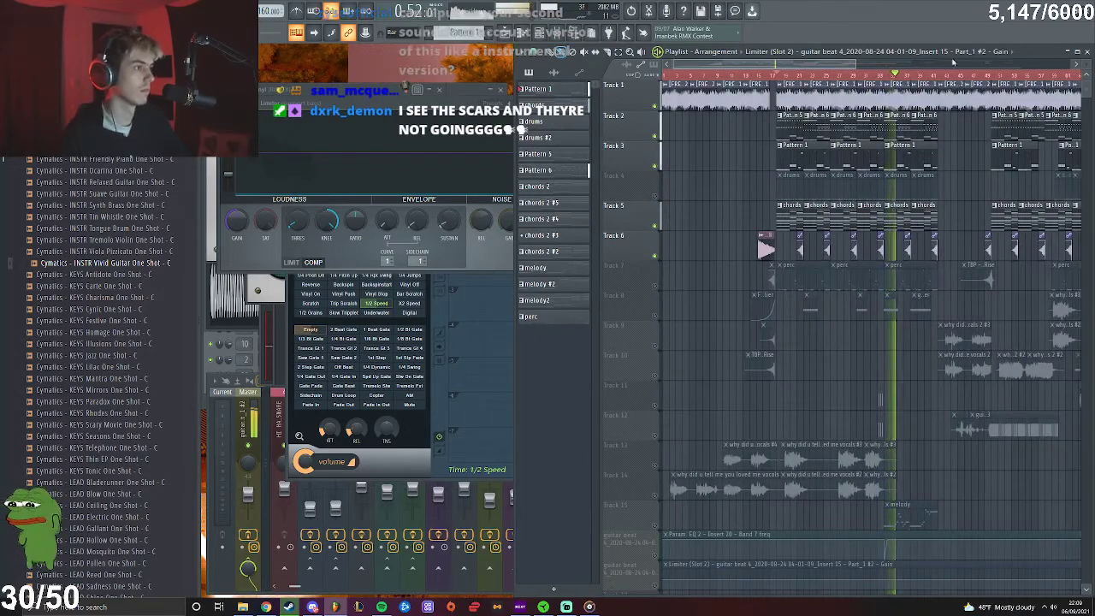
pyautogui.scroll(-1, 1022, 83)
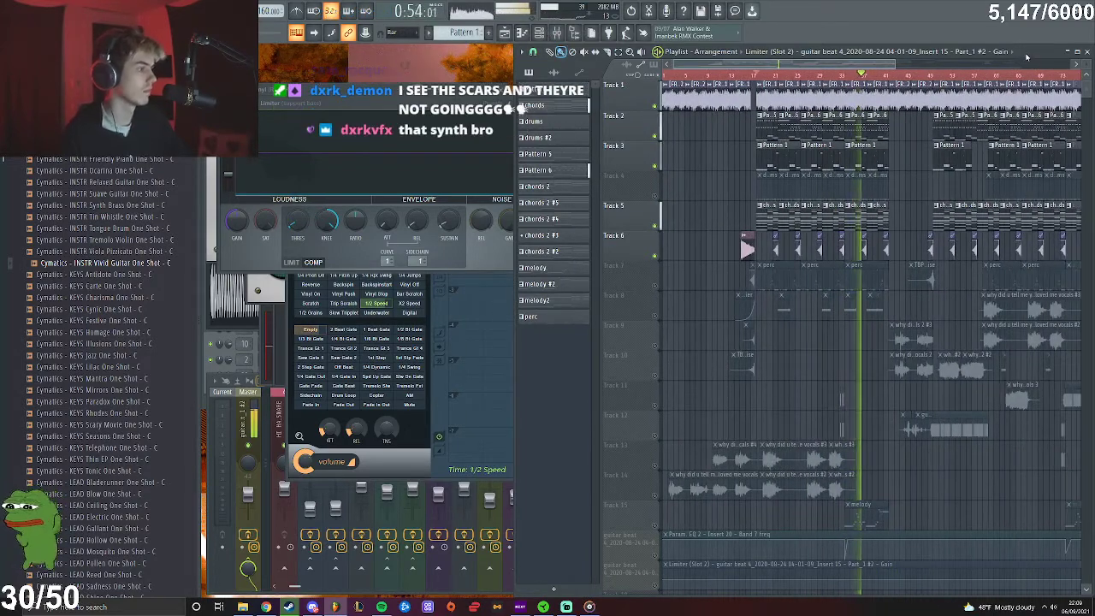
pyautogui.scroll(2, 801, 300)
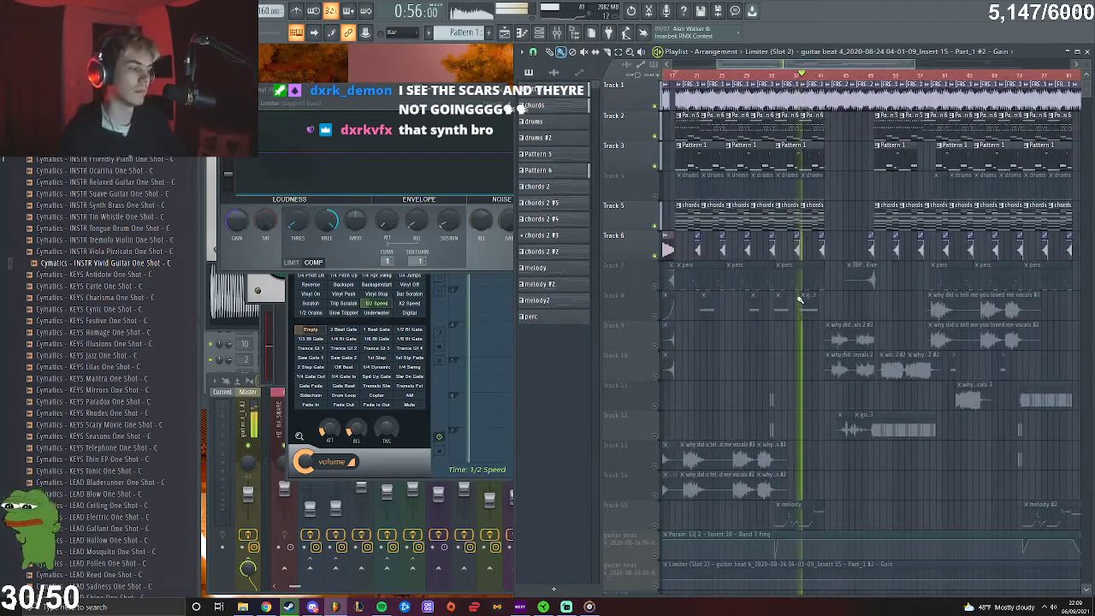
pyautogui.scroll(3, 784, 288)
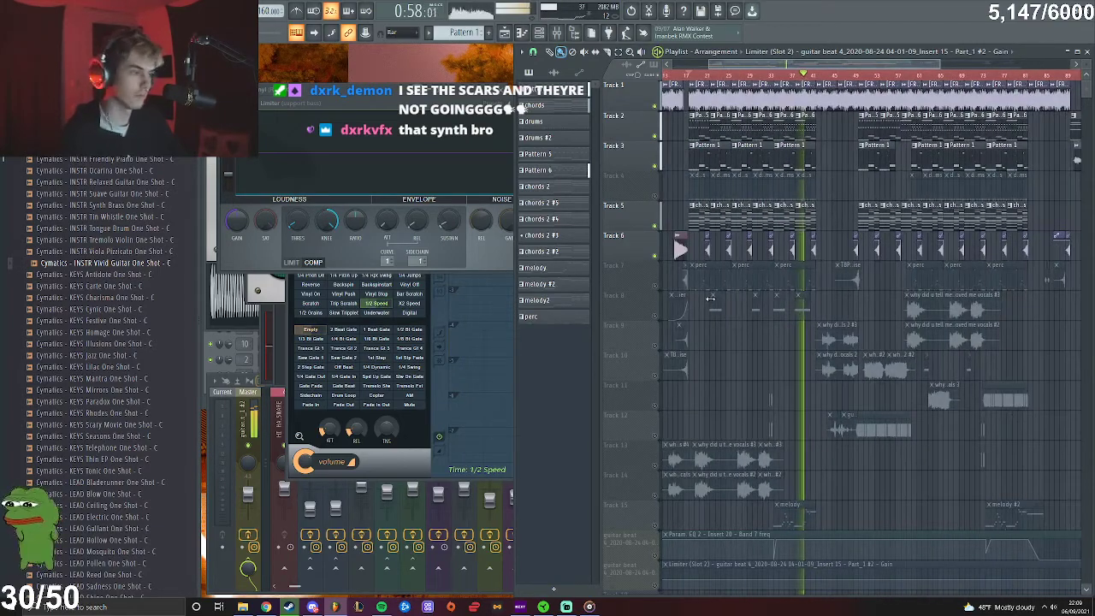
pyautogui.scroll(2, 697, 295)
pyautogui.press('space')
# Solo the drums on Track 4, show the drums pattern in the Channel rack, and play it from bar 18
pyautogui.scroll(2, 666, 296)
pyautogui.scroll(-2, 703, 285)
pyautogui.scroll(3, 702, 287)
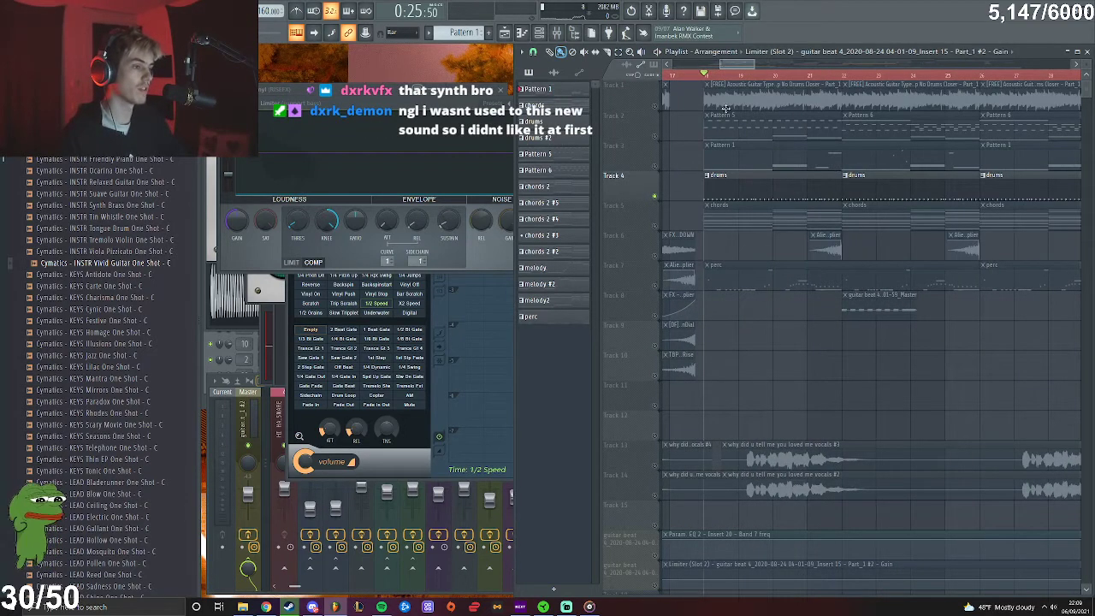
pyautogui.doubleClick(721, 190)
pyautogui.press('space')
pyautogui.press('F5')
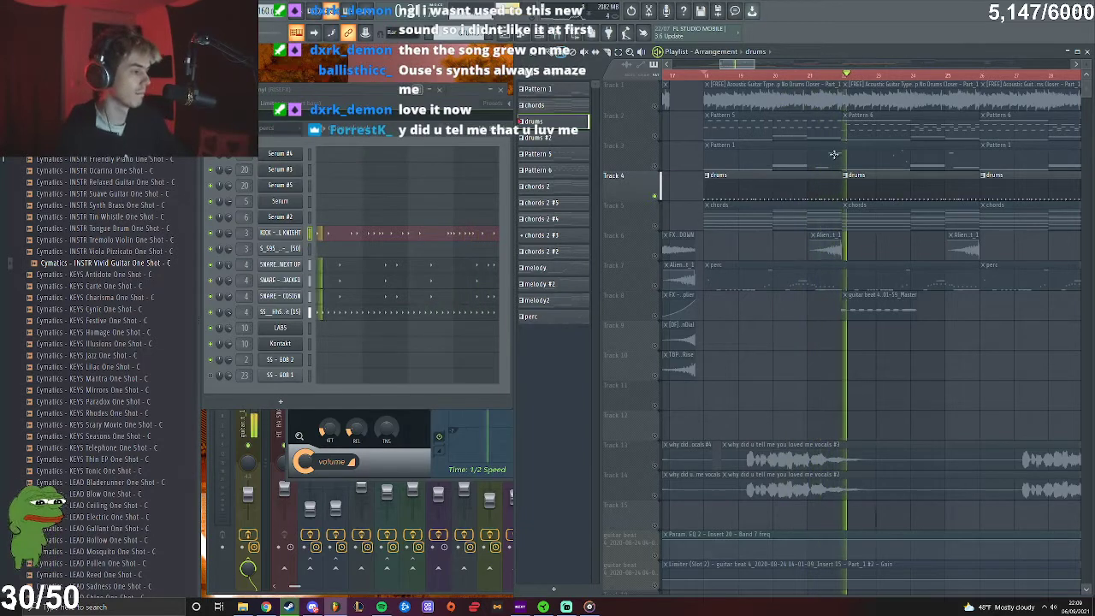
pyautogui.press('space')
# Solo the perc on Track 7, listen from bar 18 while unmuting Tracks 4 and 2, and stop playback
pyautogui.click(656, 286)
pyautogui.press('space')
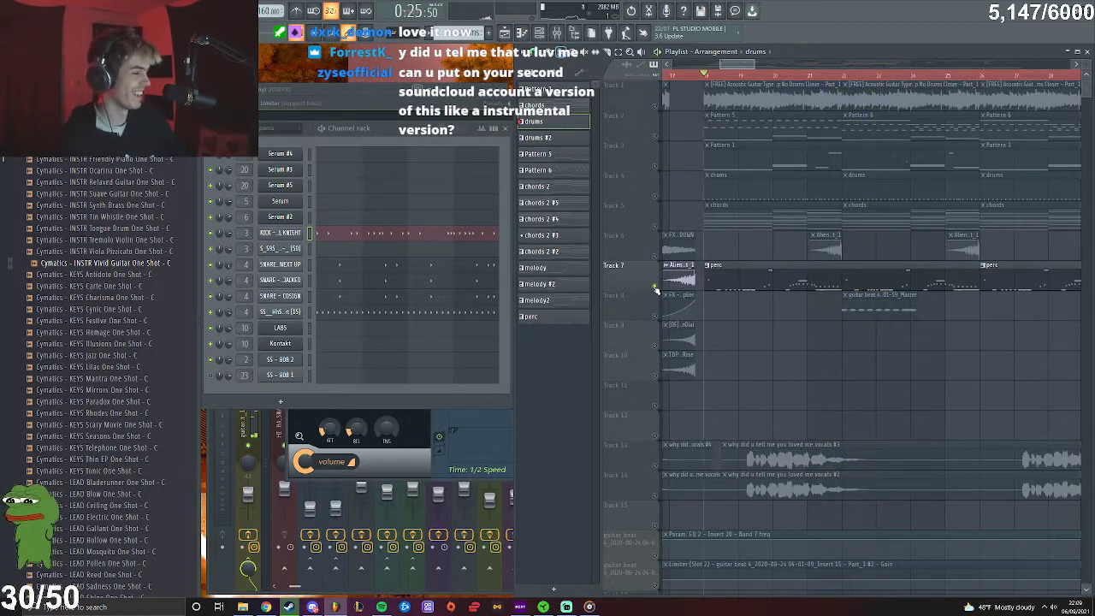
pyautogui.click(657, 197)
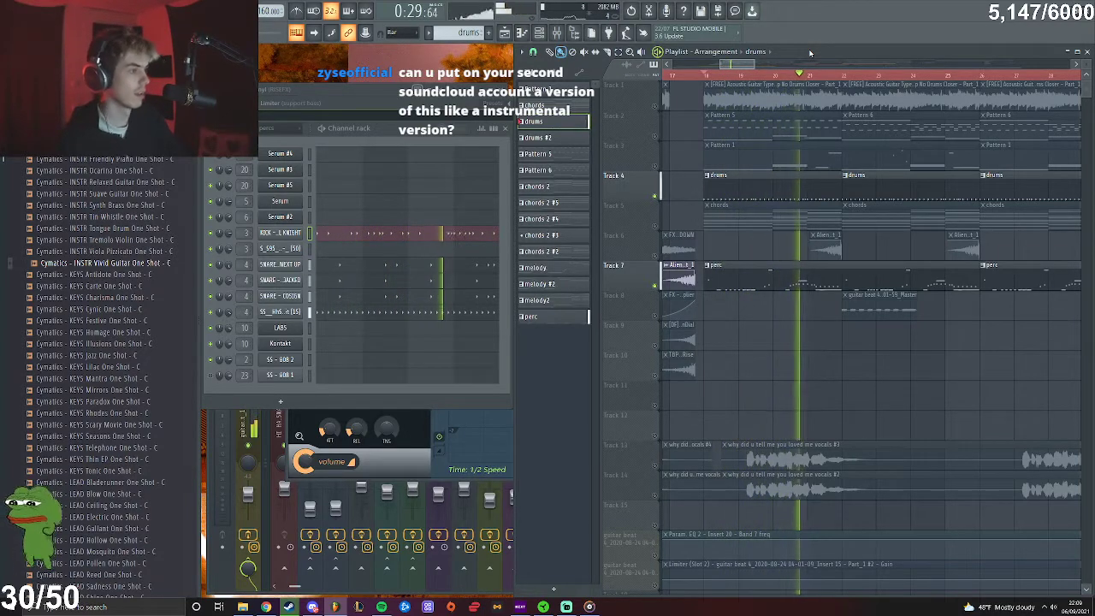
pyautogui.click(655, 137)
pyautogui.scroll(-3, 811, 313)
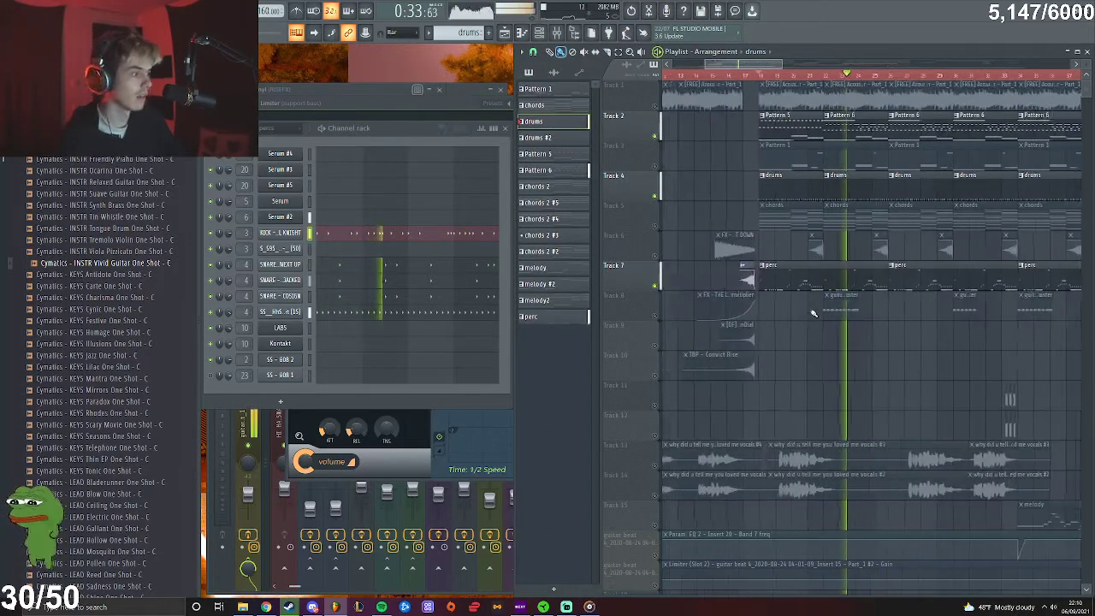
pyautogui.scroll(-3, 813, 313)
pyautogui.scroll(1, 859, 335)
pyautogui.scroll(-1, 858, 335)
pyautogui.press('space')
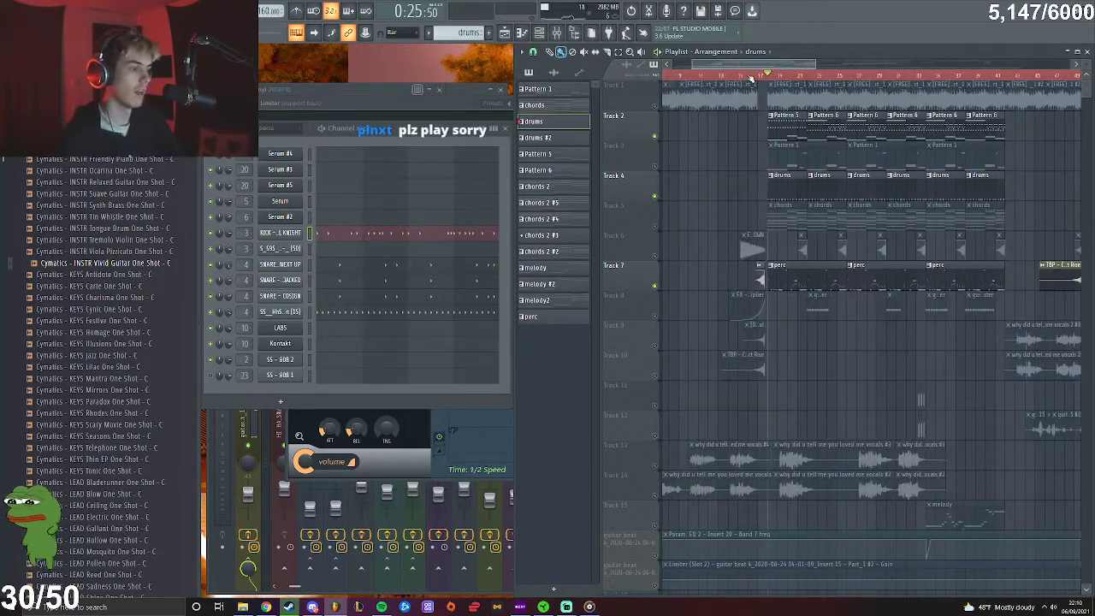
# Solo the vocals on Track 13, show the mixer, and play the vocals from about bar 19
pyautogui.scroll(2, 743, 392)
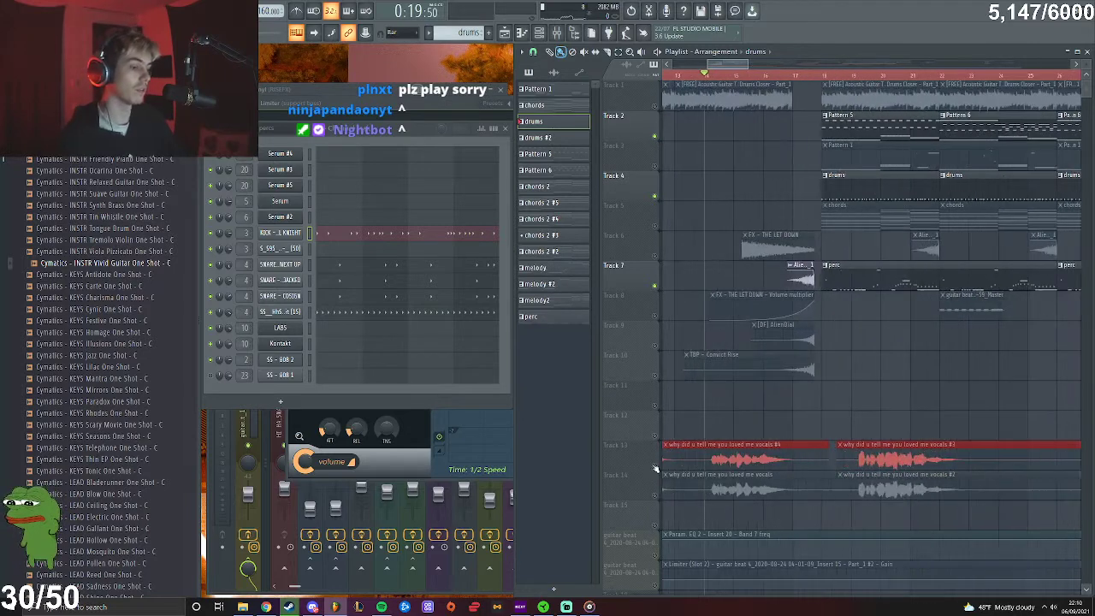
pyautogui.rightClick(655, 467)
pyautogui.scroll(2, 948, 496)
pyautogui.scroll(-1, 781, 257)
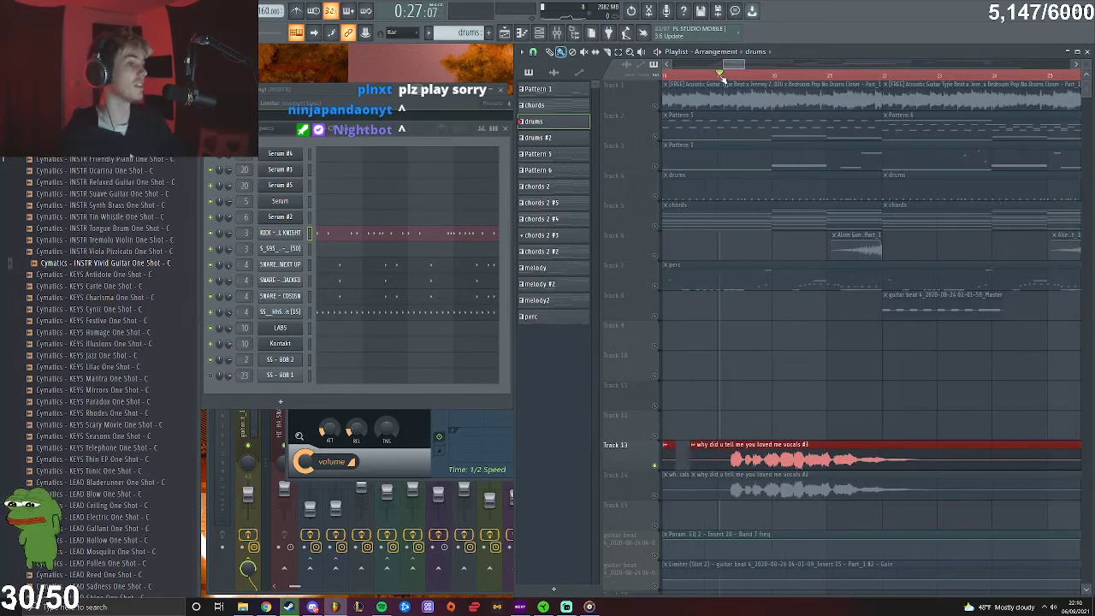
pyautogui.scroll(2, 667, 77)
pyautogui.click(561, 34)
pyautogui.click(833, 49)
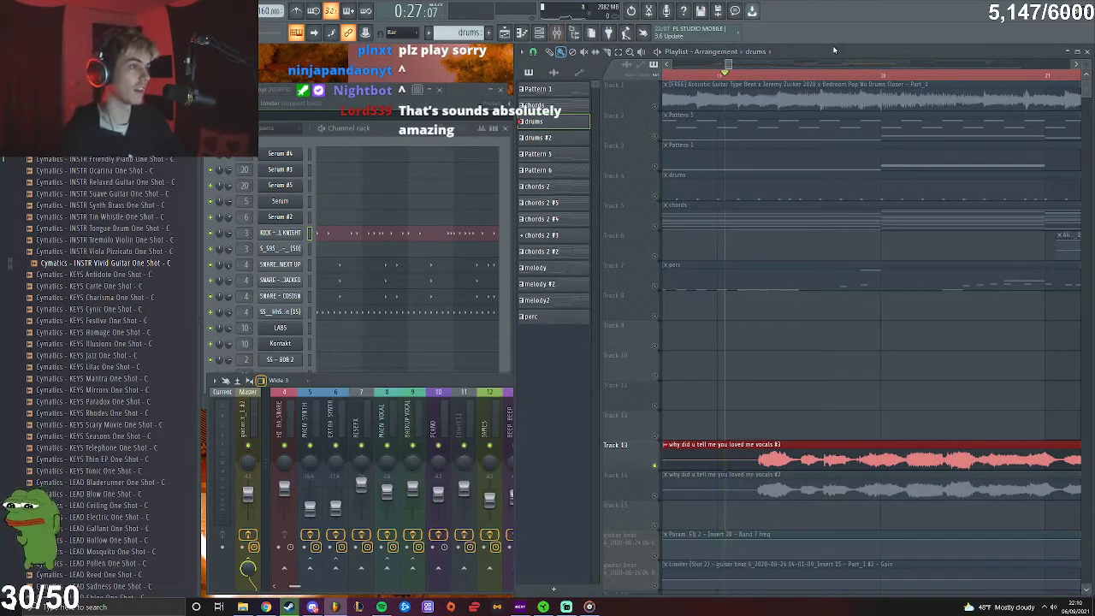
pyautogui.press('space')
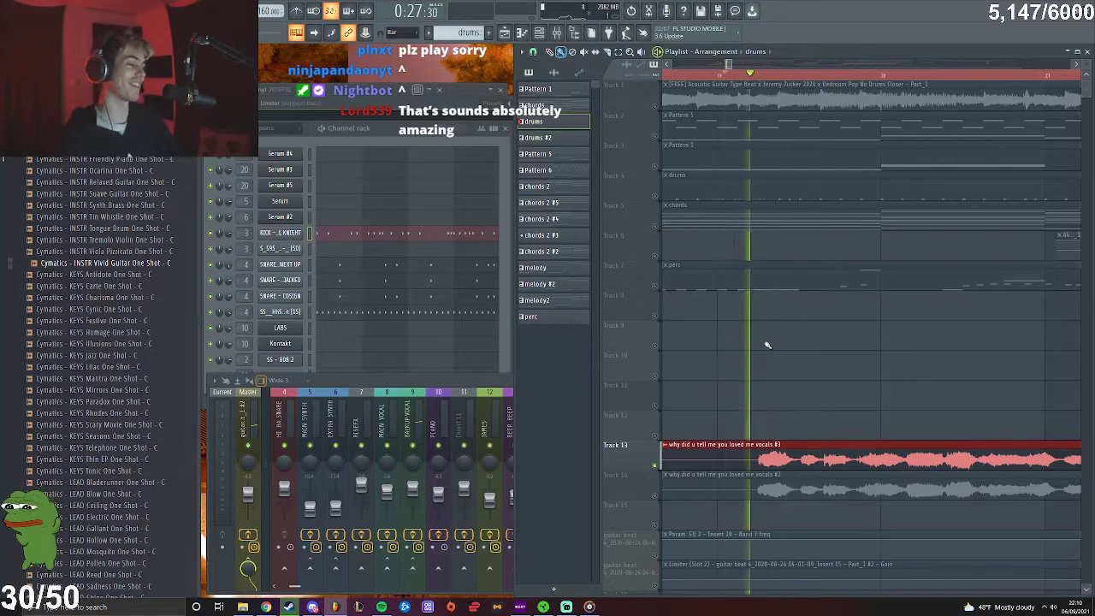
# Solo the vocals on Track 14, listen from about bar 19, and select the MAIN VOCAL channel in the mixer
pyautogui.scroll(-2, 648, 435)
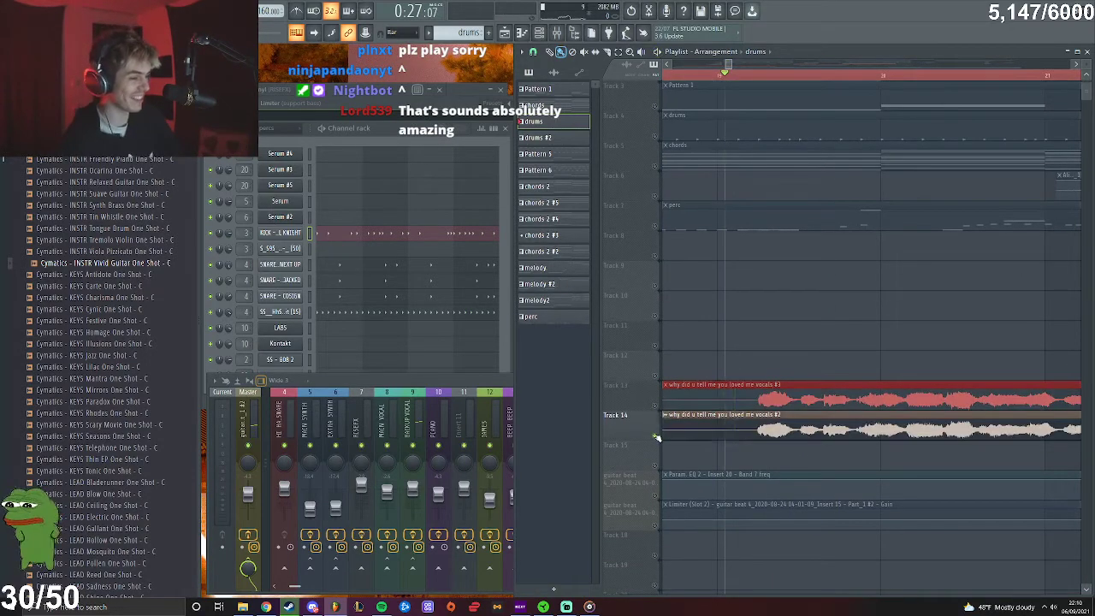
pyautogui.click(558, 32)
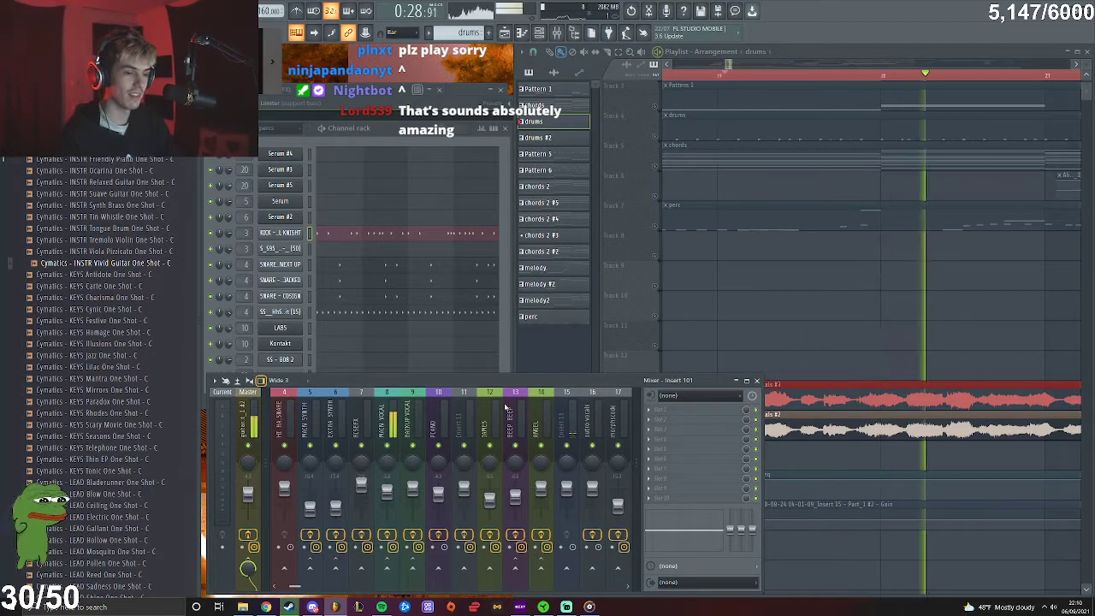
pyautogui.click(389, 414)
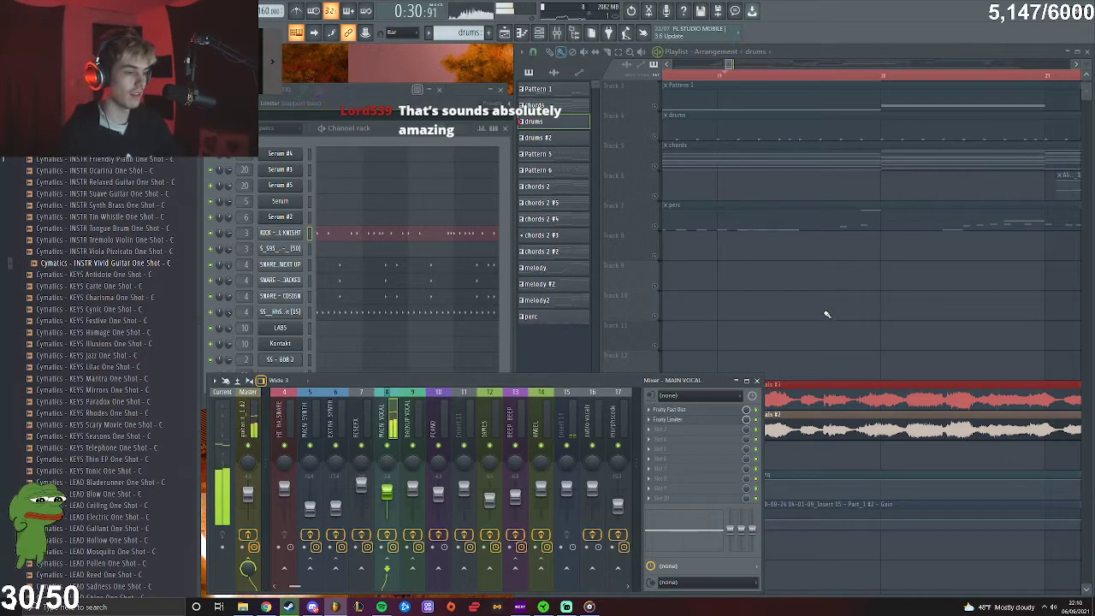
pyautogui.scroll(-6, 827, 330)
pyautogui.scroll(-2, 893, 410)
pyautogui.press('space')
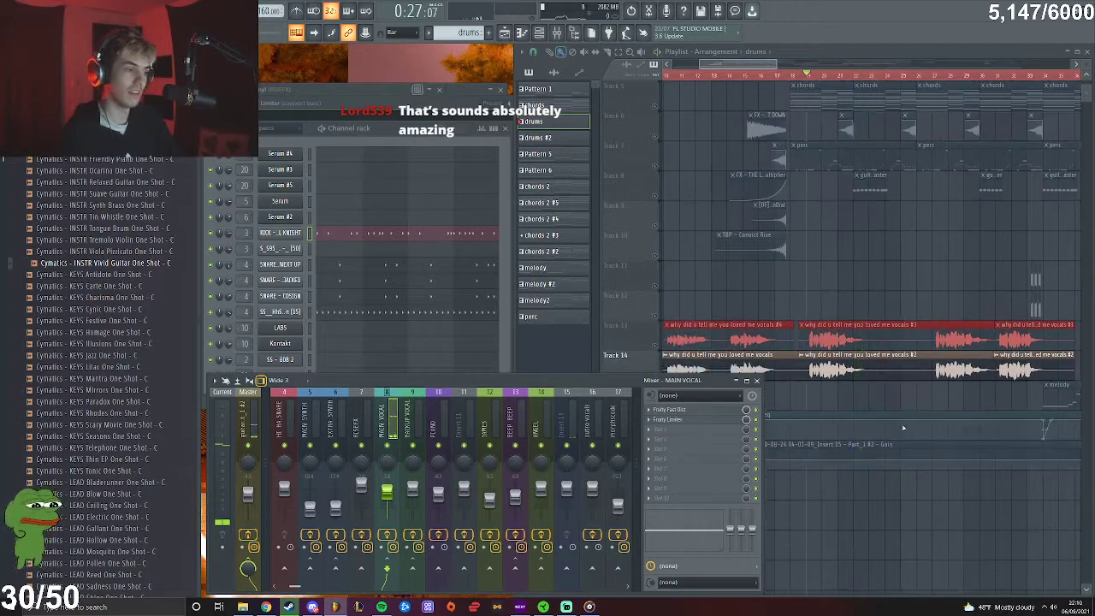
# Unmute all playlist tracks again and place the playback position at bar 18
pyautogui.scroll(3, 903, 427)
pyautogui.scroll(-3, 790, 335)
pyautogui.click(870, 53)
pyautogui.scroll(3, 715, 266)
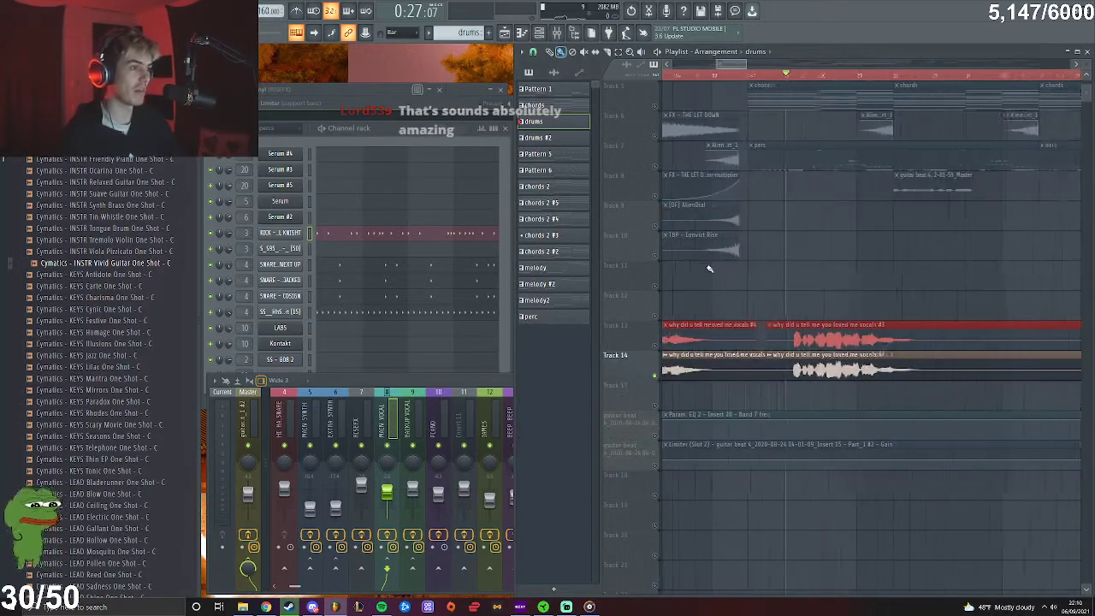
pyautogui.scroll(3, 855, 325)
pyautogui.scroll(-3, 856, 329)
pyautogui.scroll(4, 853, 382)
pyautogui.scroll(-2, 854, 384)
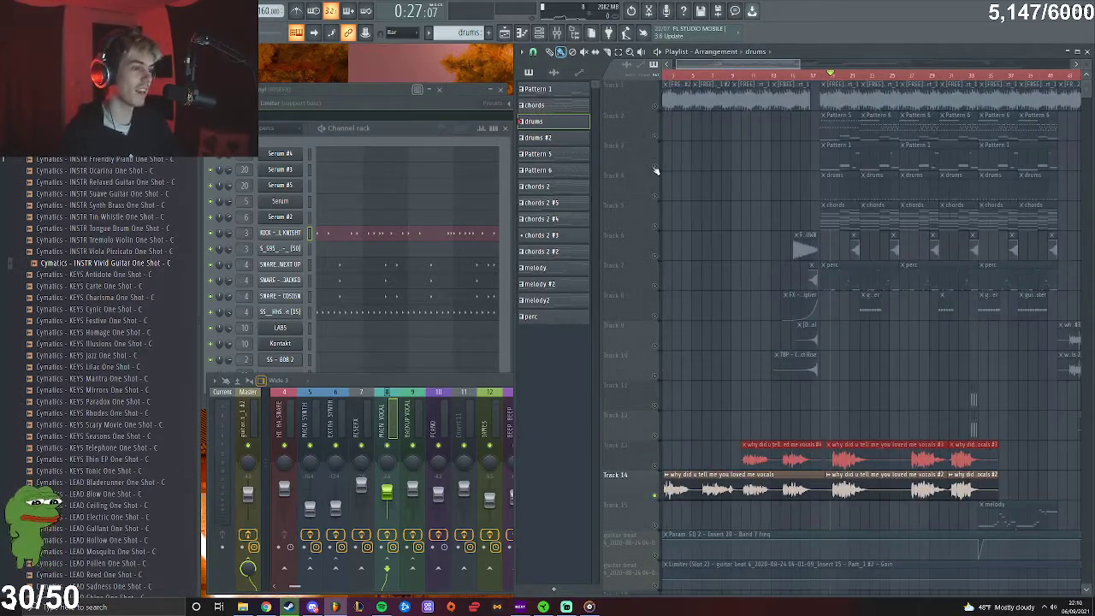
pyautogui.rightClick(655, 167)
pyautogui.rightClick(655, 167)
pyautogui.scroll(3, 933, 299)
pyautogui.scroll(-3, 787, 248)
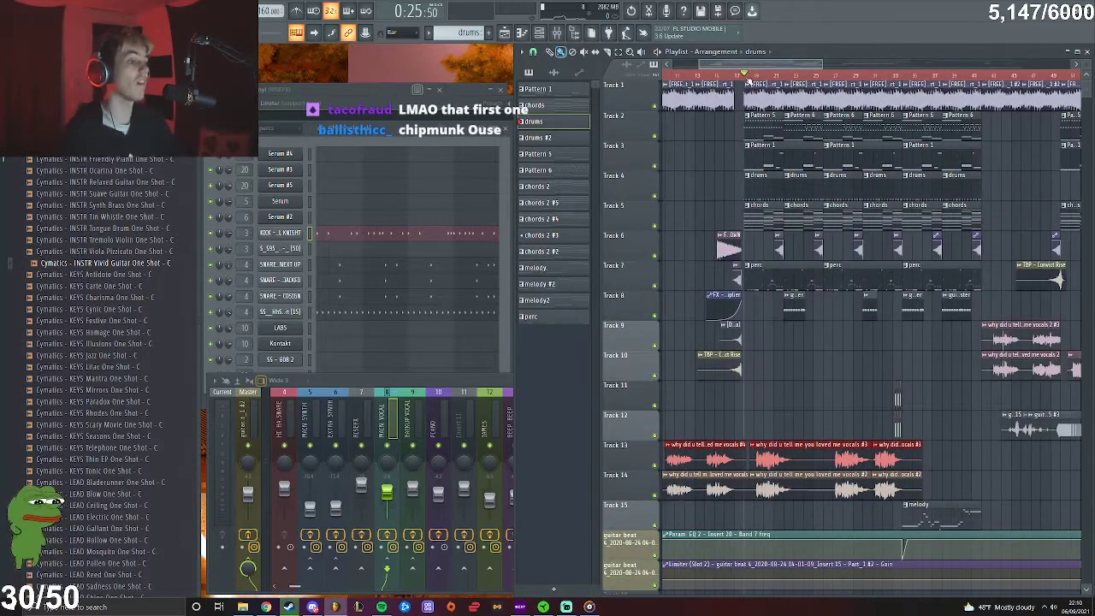
# Show the mixer, select the KICK channel, and look through the mixer inserts
pyautogui.click(557, 33)
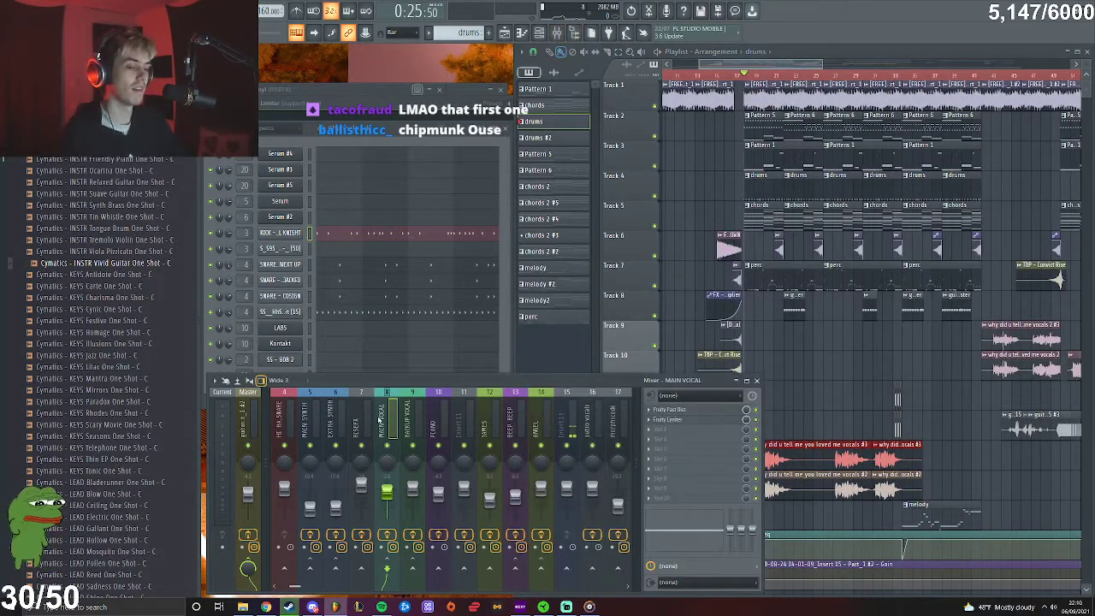
pyautogui.moveTo(297, 587); pyautogui.dragTo(282, 586)
pyautogui.click(341, 421)
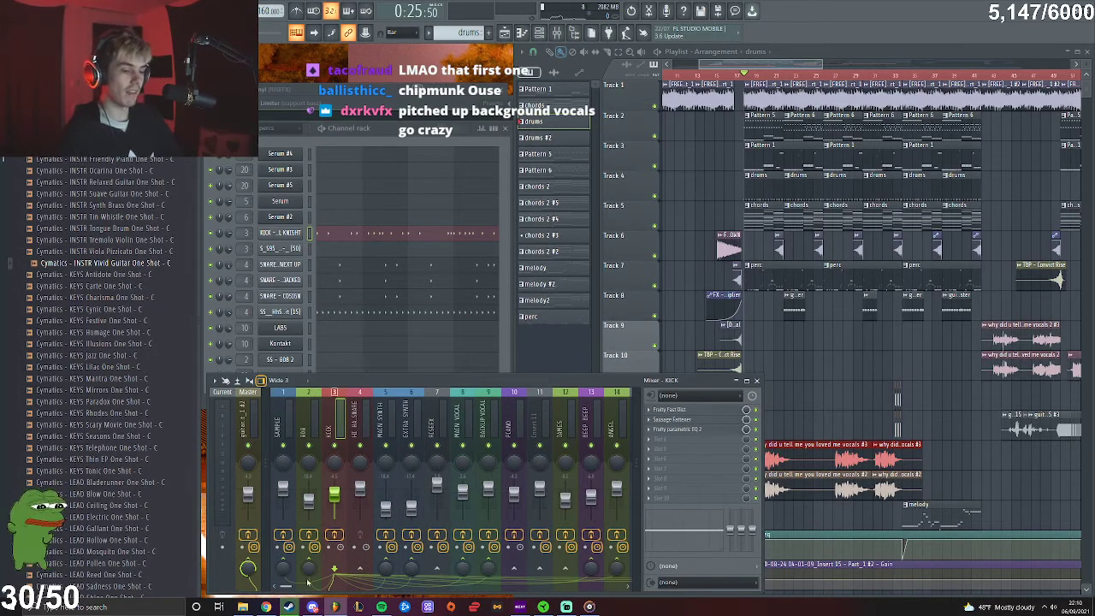
pyautogui.hscroll(7, 288, 589)
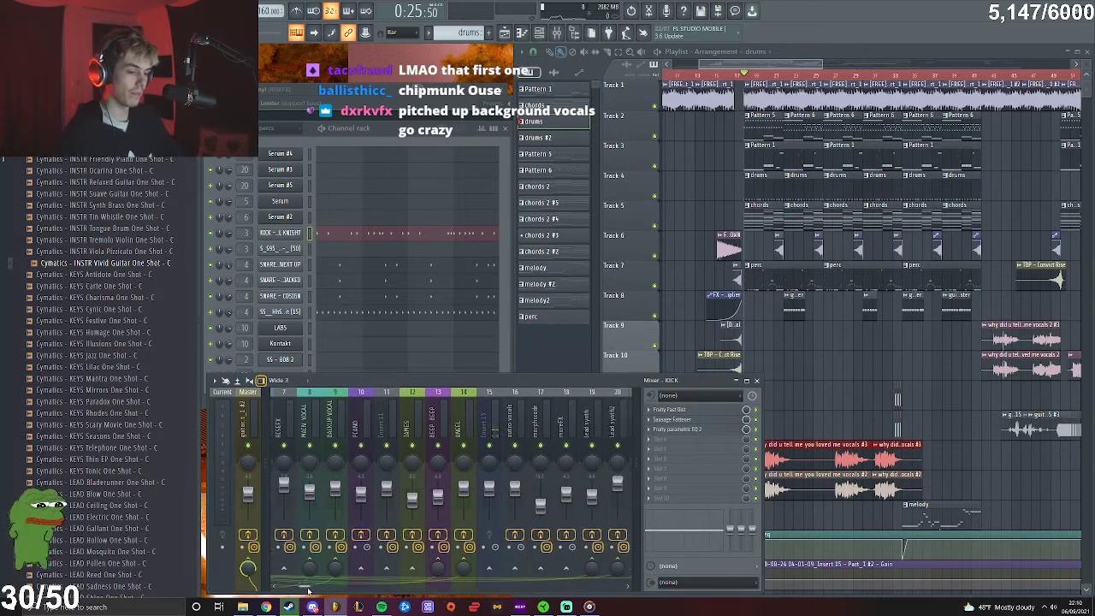
pyautogui.hscroll(-7, 310, 589)
pyautogui.hscroll(1, 368, 586)
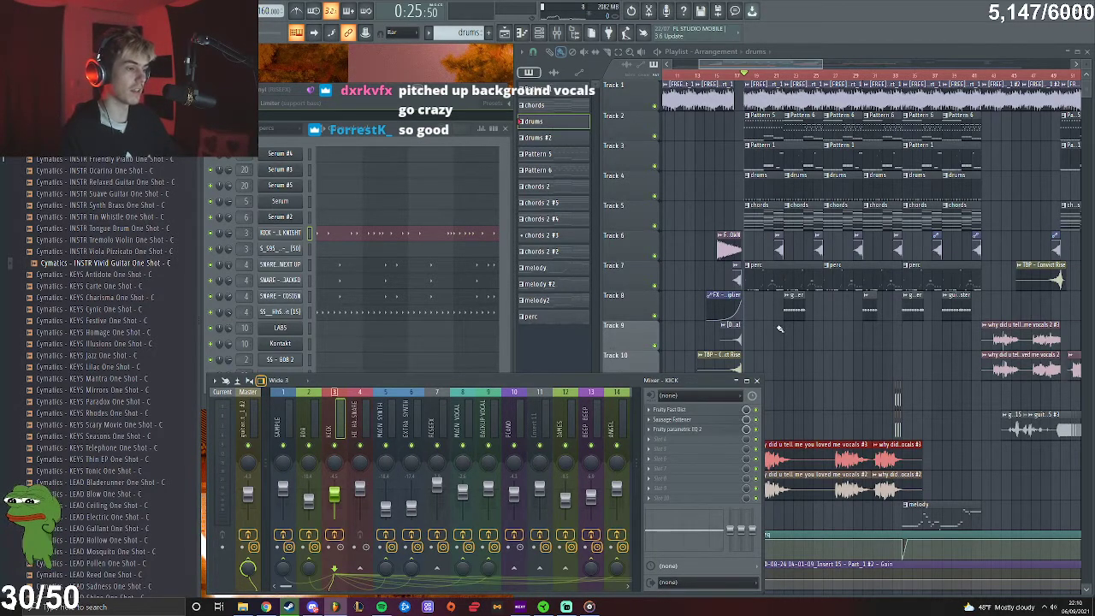
# Solo the drums on Track 4 of the playlist, and unmute all tracks again
pyautogui.scroll(-3, 797, 340)
pyautogui.click(747, 65)
pyautogui.scroll(3, 722, 338)
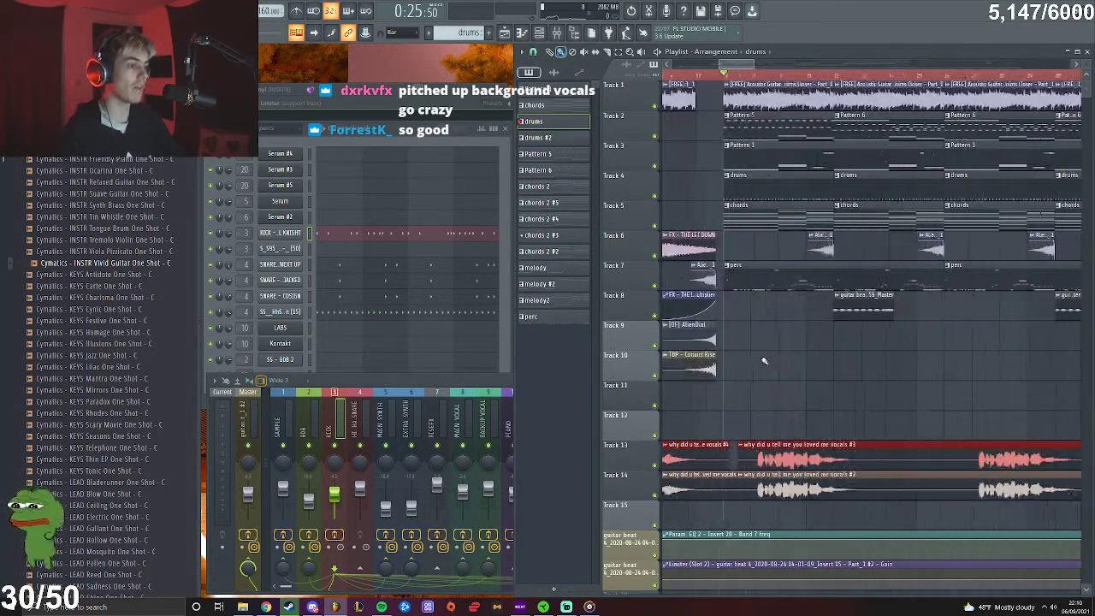
pyautogui.rightClick(656, 197)
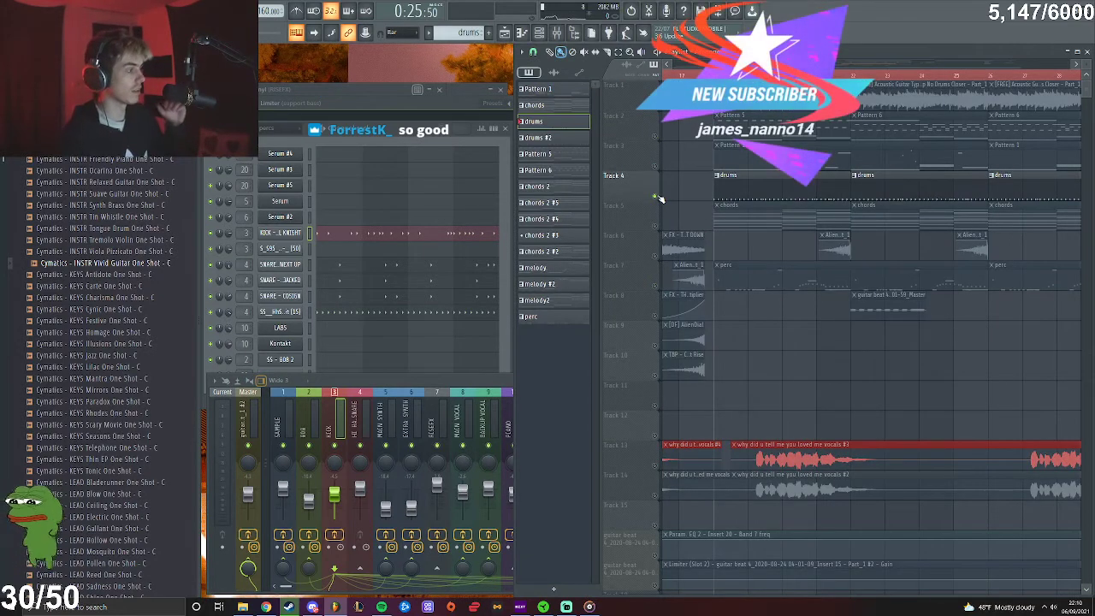
pyautogui.scroll(-5, 659, 198)
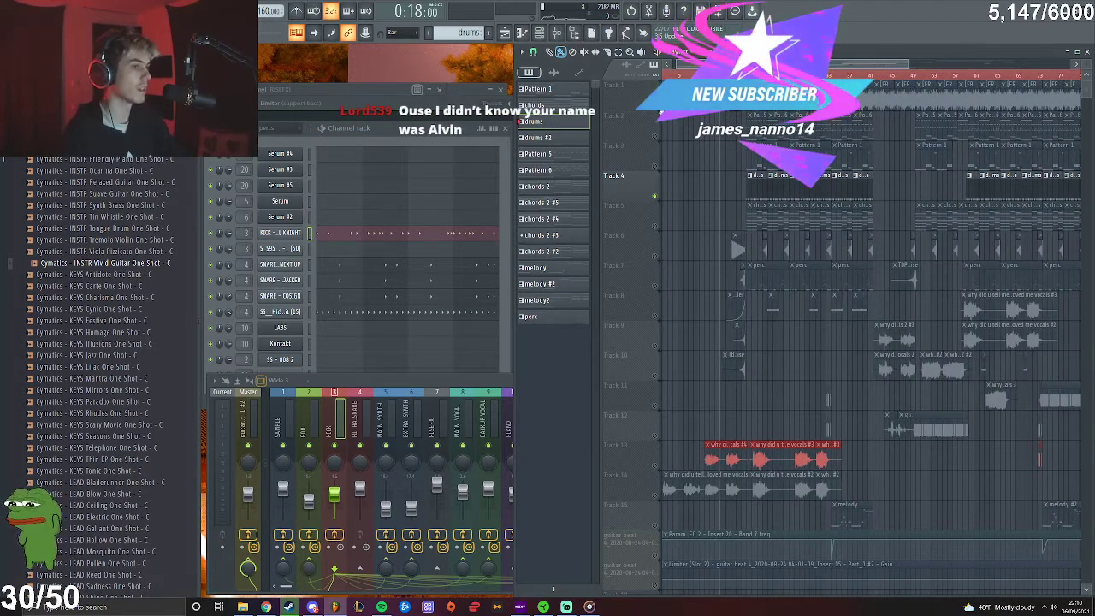
pyautogui.rightClick(655, 197)
# Play the full arrangement from bar 9 through the first vocal section to about bar 33, and stop playback
pyautogui.scroll(2, 715, 142)
pyautogui.scroll(-1, 710, 112)
pyautogui.scroll(1, 690, 104)
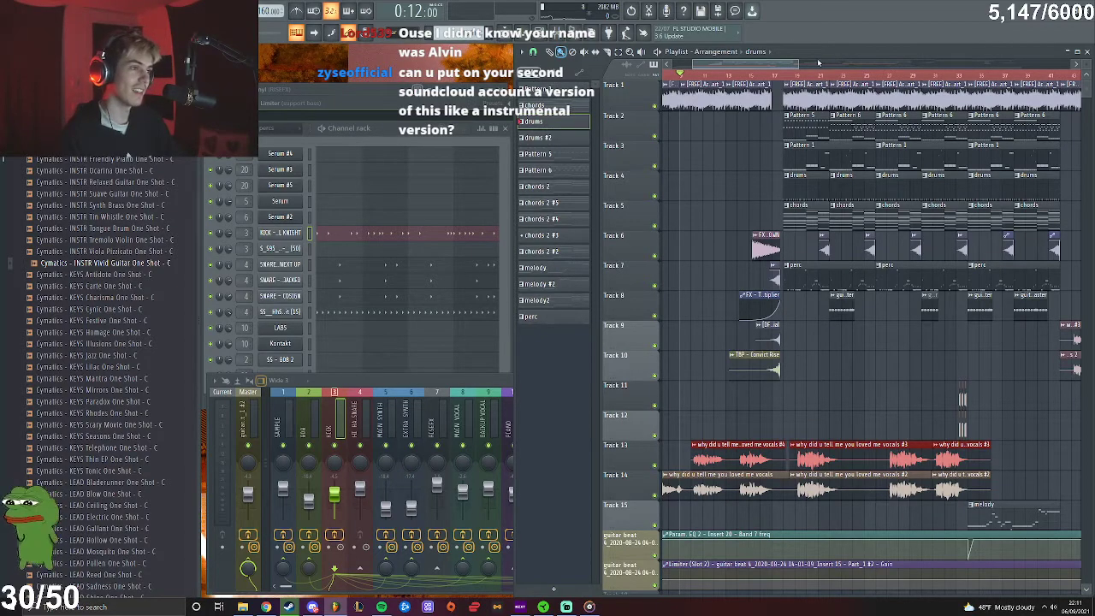
pyautogui.scroll(-3, 796, 117)
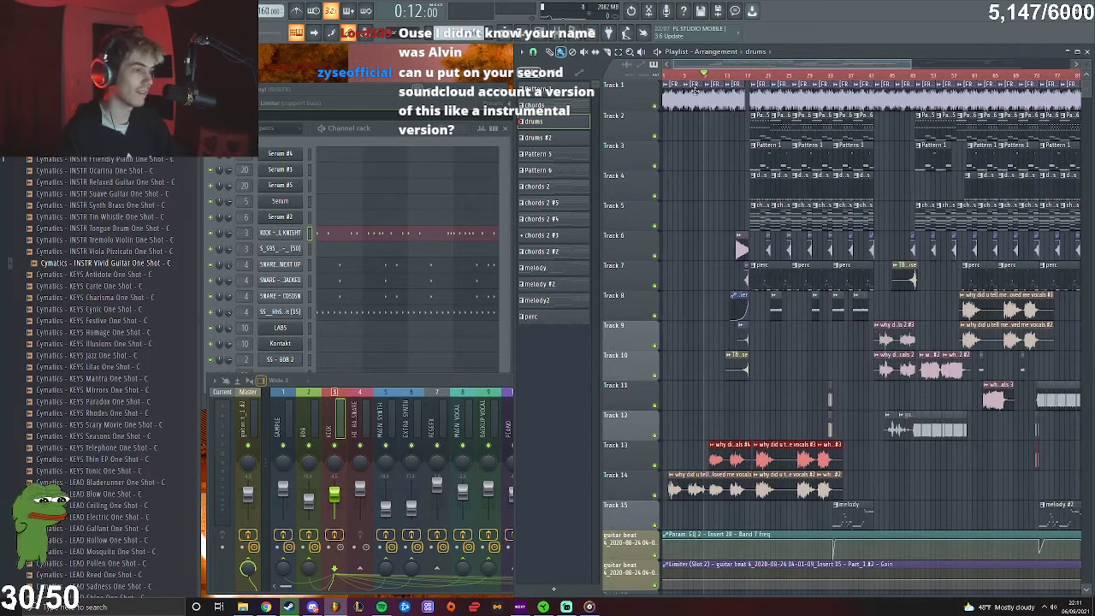
pyautogui.scroll(3, 695, 96)
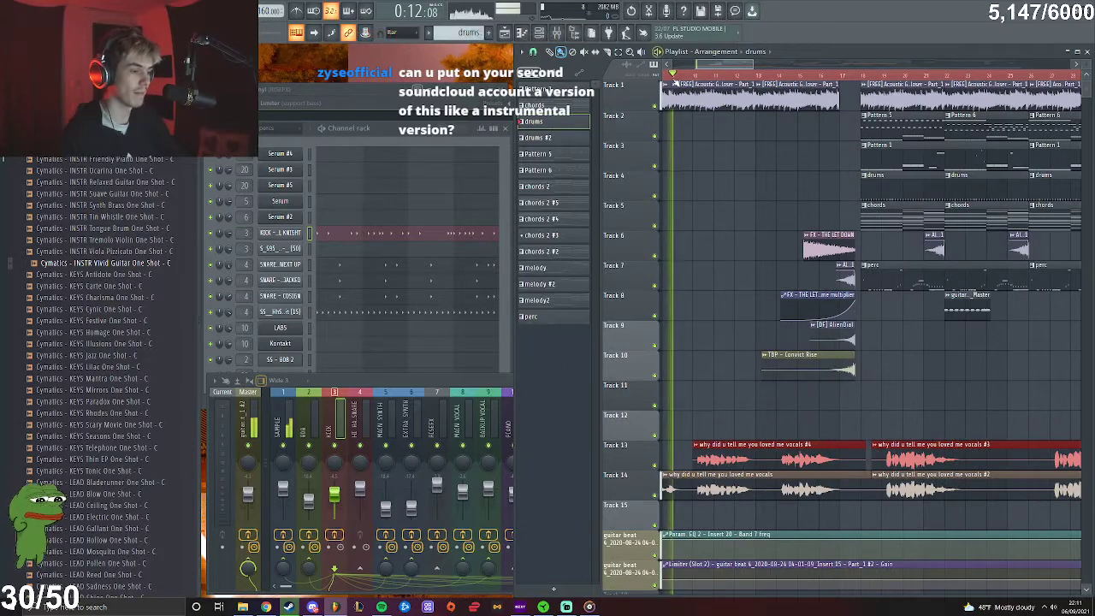
pyautogui.moveTo(753, 63); pyautogui.dragTo(817, 62)
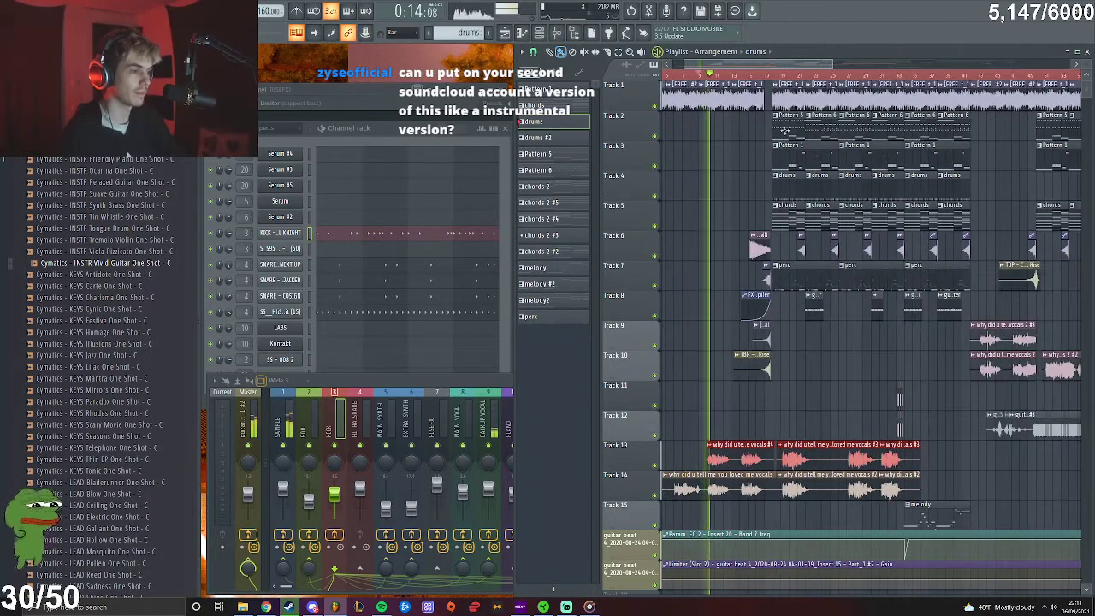
pyautogui.scroll(4, 772, 341)
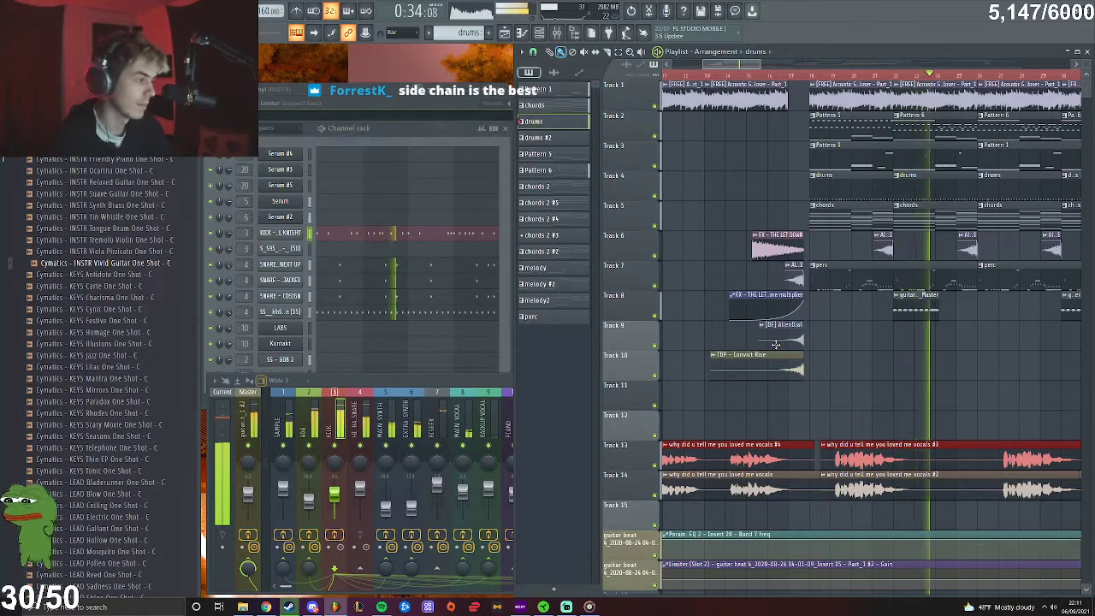
pyautogui.keyDown('ctrl'); pyautogui.scroll(-2, 897, 417); pyautogui.keyUp('ctrl')
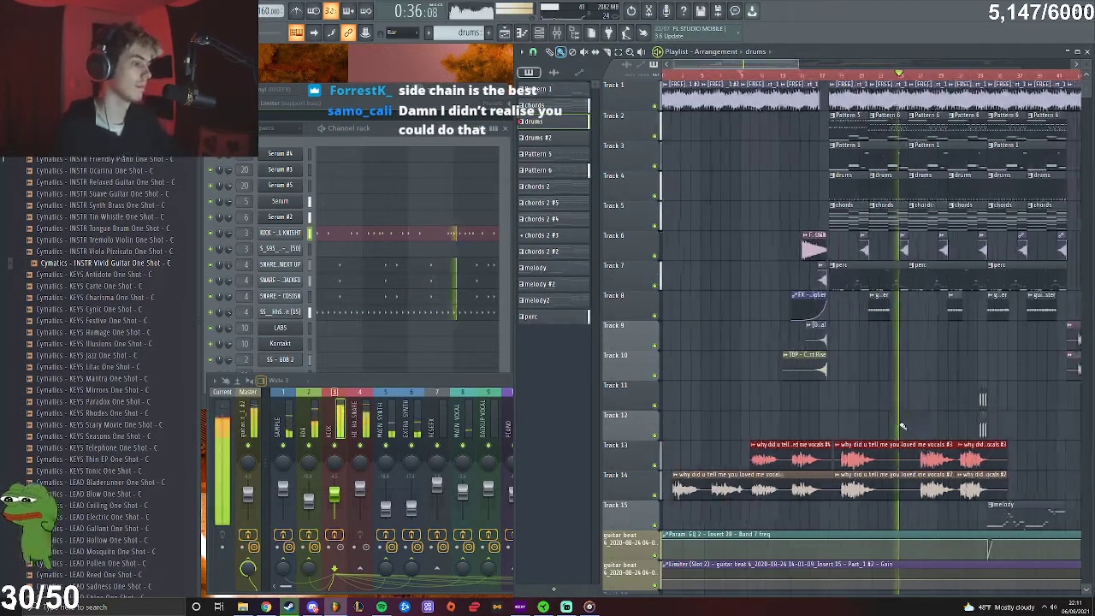
pyautogui.keyDown('ctrl'); pyautogui.scroll(-2, 886, 414); pyautogui.keyUp('ctrl')
pyautogui.keyDown('ctrl'); pyautogui.scroll(5, 840, 415); pyautogui.keyUp('ctrl')
pyautogui.keyDown('ctrl'); pyautogui.scroll(-2, 800, 421); pyautogui.keyUp('ctrl')
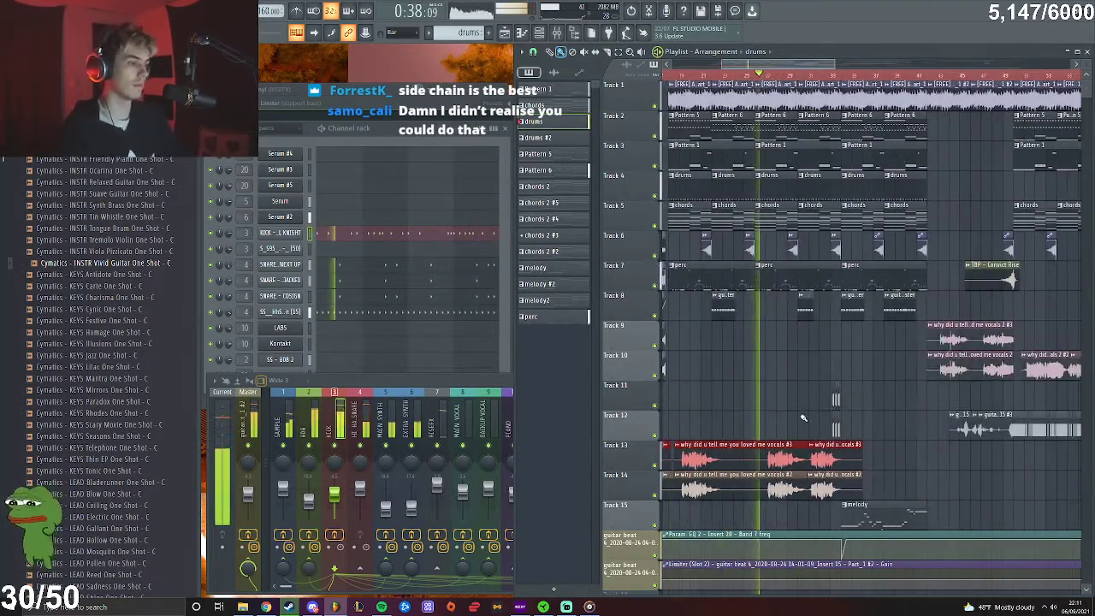
pyautogui.keyDown('ctrl'); pyautogui.scroll(2, 799, 424); pyautogui.keyUp('ctrl')
pyautogui.scroll(-1, 821, 374)
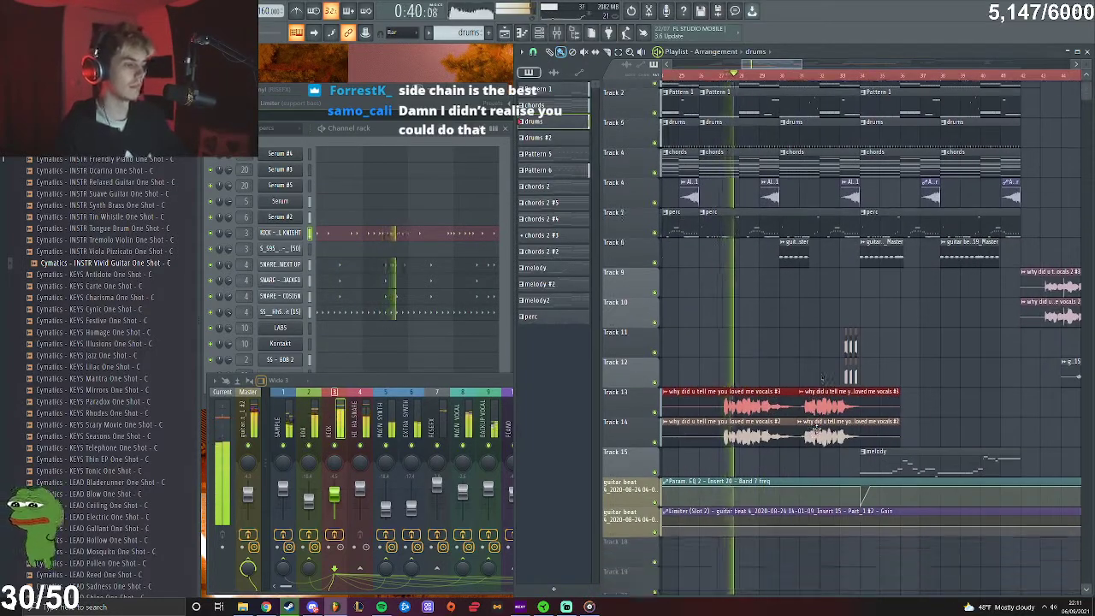
pyautogui.keyDown('ctrl'); pyautogui.scroll(-1, 821, 374); pyautogui.keyUp('ctrl')
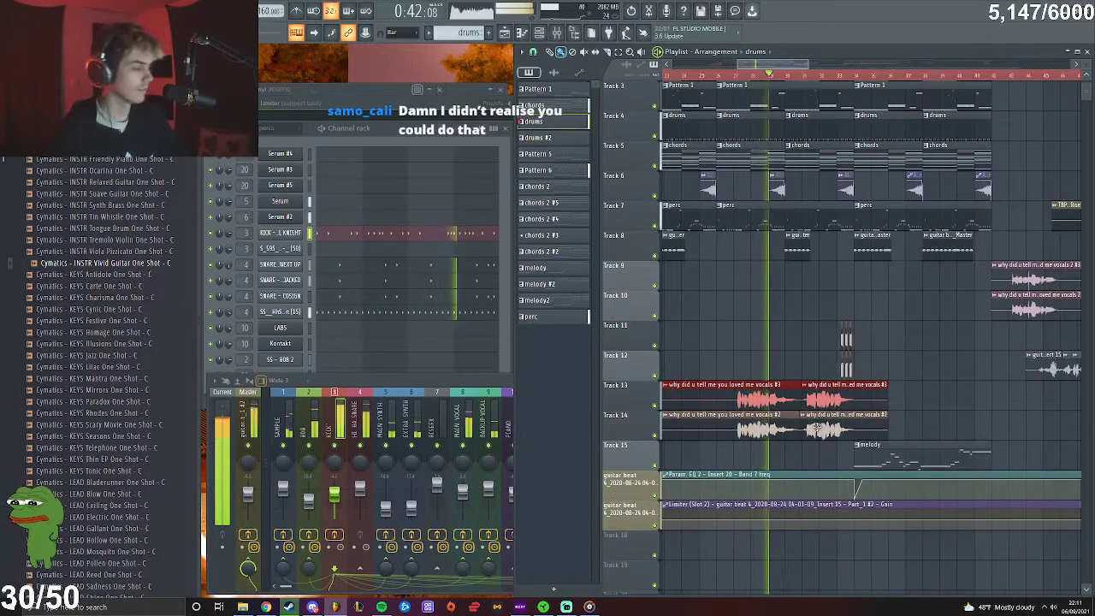
pyautogui.keyDown('ctrl'); pyautogui.scroll(-1, 817, 425); pyautogui.keyUp('ctrl')
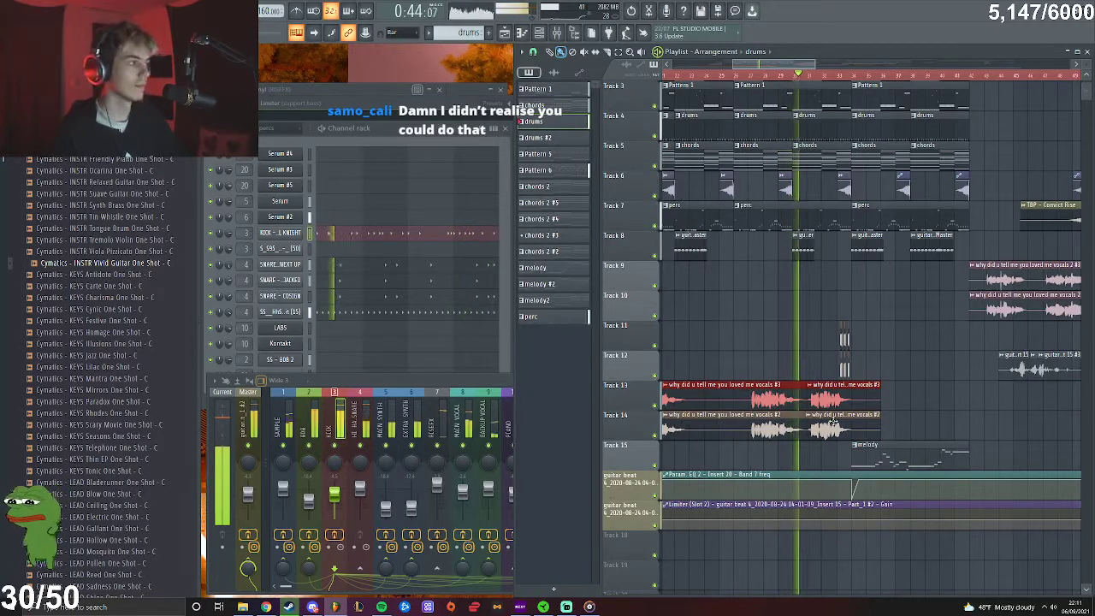
pyautogui.keyDown('ctrl'); pyautogui.scroll(2, 882, 438); pyautogui.keyUp('ctrl')
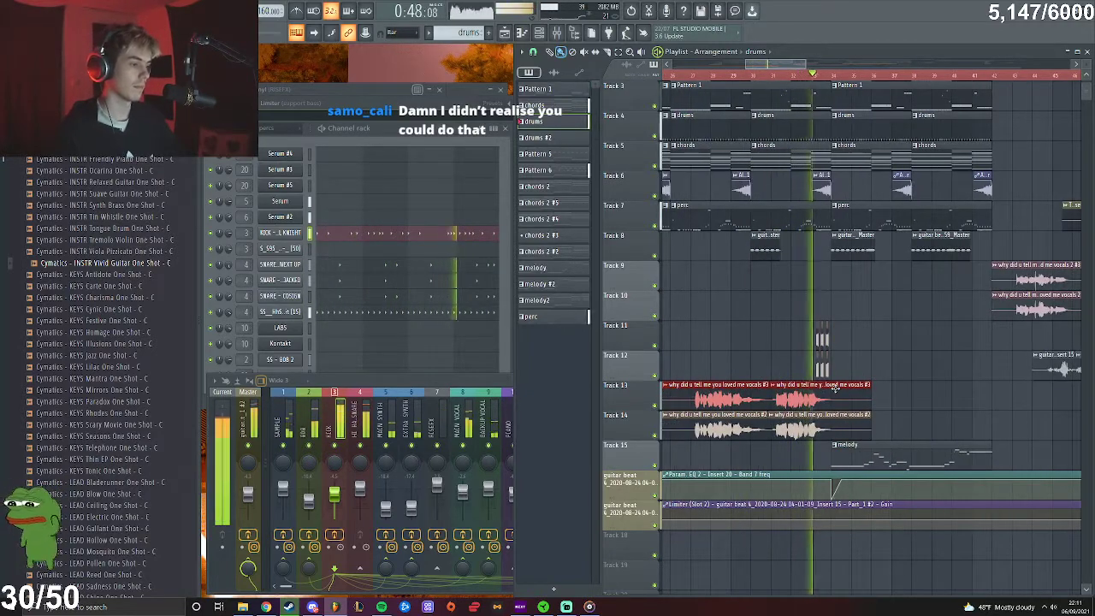
pyautogui.keyDown('ctrl'); pyautogui.scroll(-2, 856, 402); pyautogui.keyUp('ctrl')
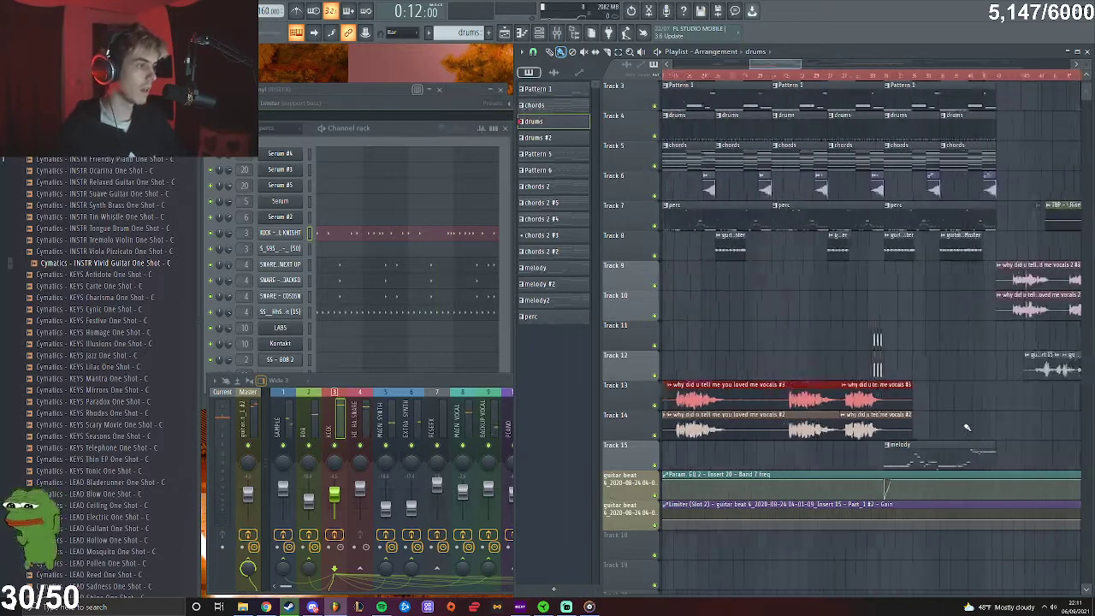
# Solo the melody on Track 15, unmute its Insert 20 EQ frequency automation track, and play from bar 34
pyautogui.keyDown('ctrl'); pyautogui.scroll(-2, 962, 428); pyautogui.keyUp('ctrl')
pyautogui.scroll(-3, 745, 406)
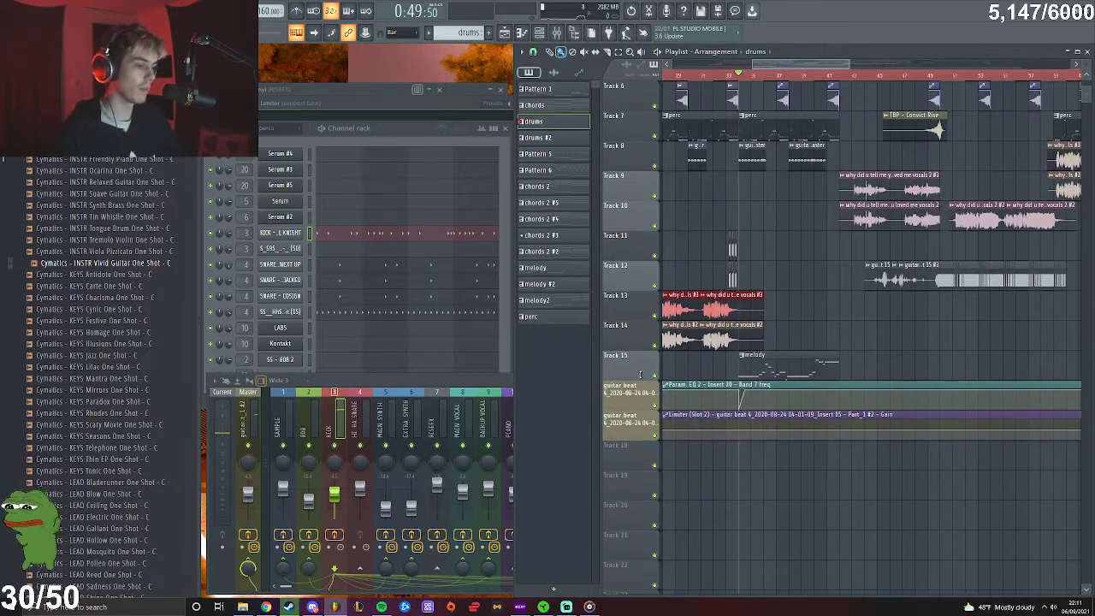
pyautogui.rightClick(656, 376)
pyautogui.click(657, 407)
pyautogui.keyDown('ctrl'); pyautogui.scroll(3, 718, 403); pyautogui.keyUp('ctrl')
pyautogui.press('space')
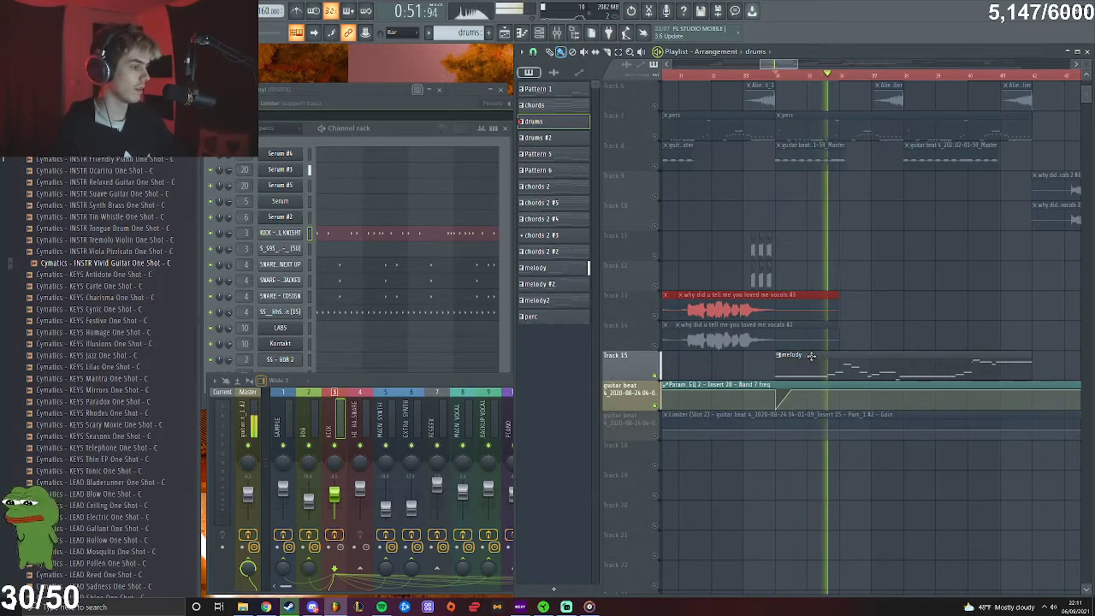
# Unmute Pattern 1 on Track 3 to hear it with the melody until about bar 42, and stop playback
pyautogui.scroll(5, 837, 379)
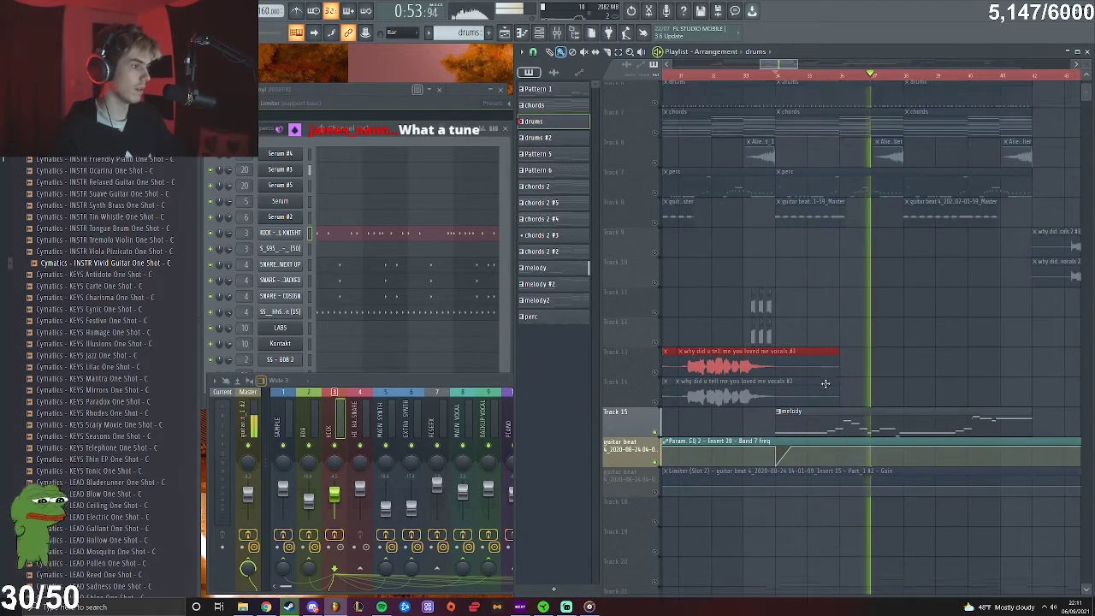
pyautogui.click(656, 166)
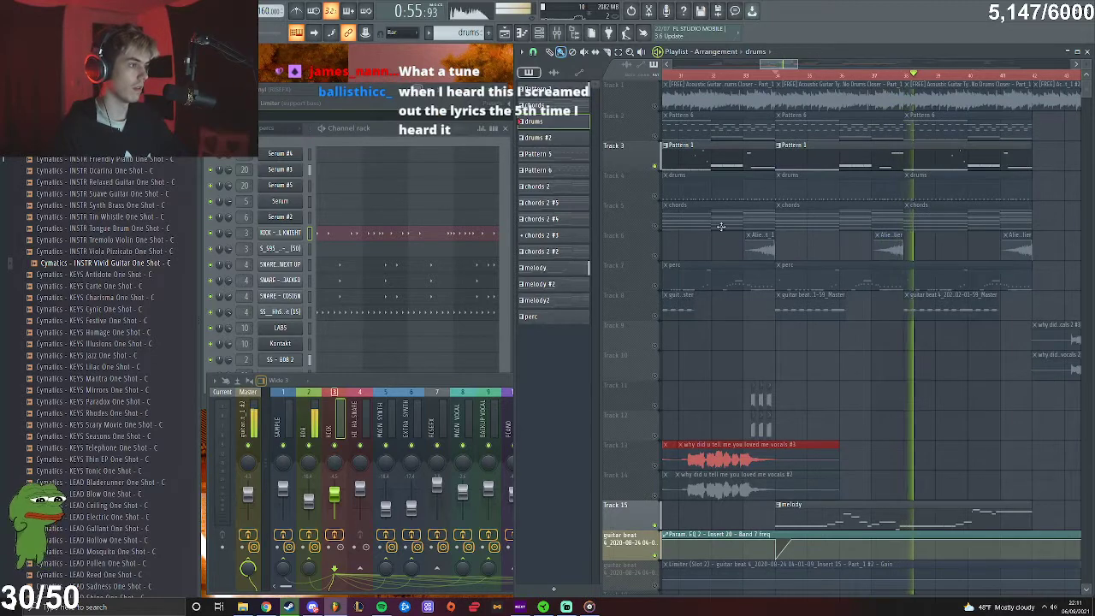
pyautogui.scroll(-3, 739, 237)
pyautogui.scroll(1, 830, 268)
pyautogui.scroll(-2, 848, 283)
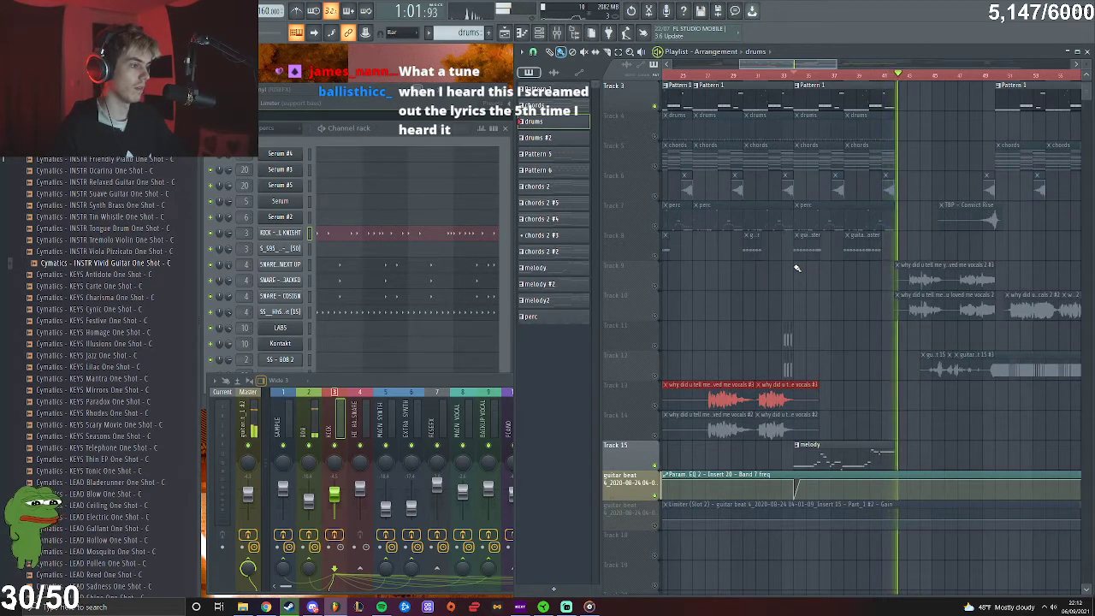
pyautogui.press('space')
# Solo the perc on Track 7, unmute all playlist tracks again, and place the playback position at bar 42
pyautogui.scroll(2, 876, 420)
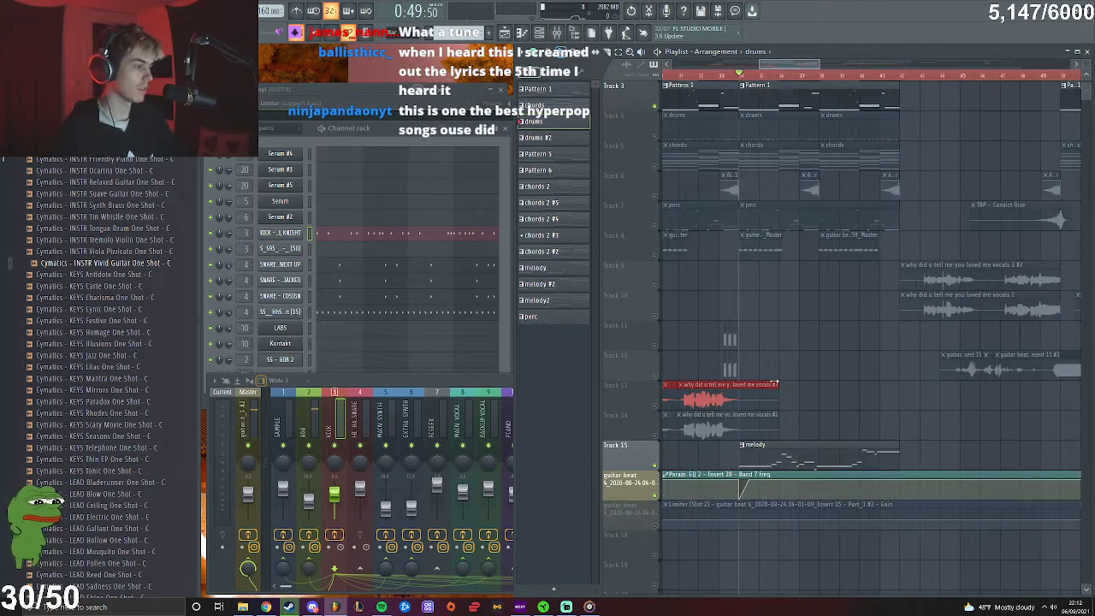
pyautogui.rightClick(655, 227)
pyautogui.scroll(2, 677, 286)
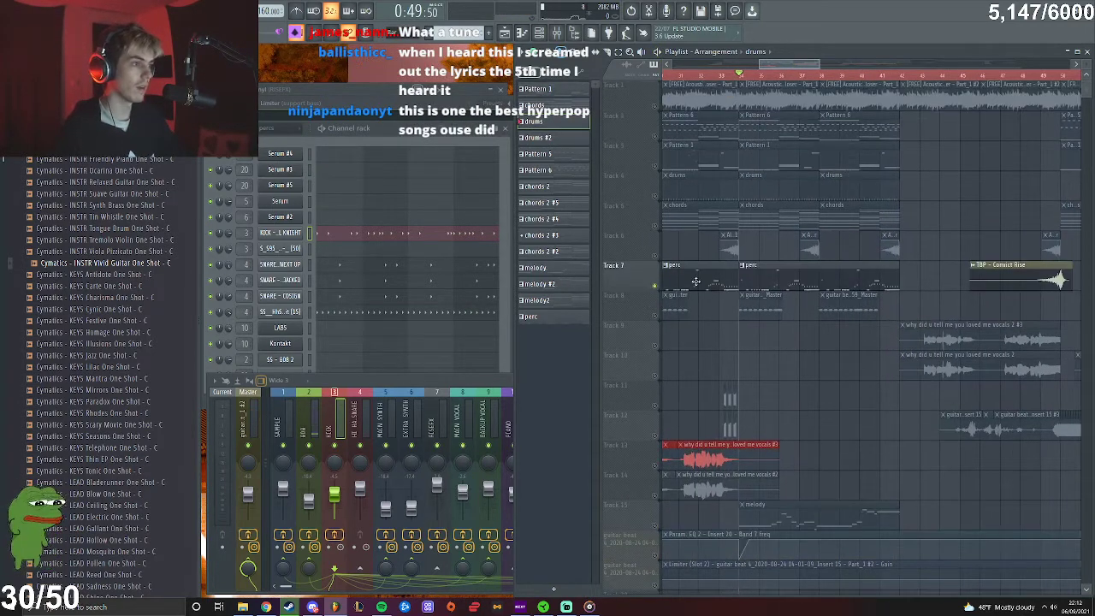
pyautogui.scroll(-3, 699, 284)
pyautogui.scroll(-3, 775, 342)
pyautogui.scroll(3, 817, 371)
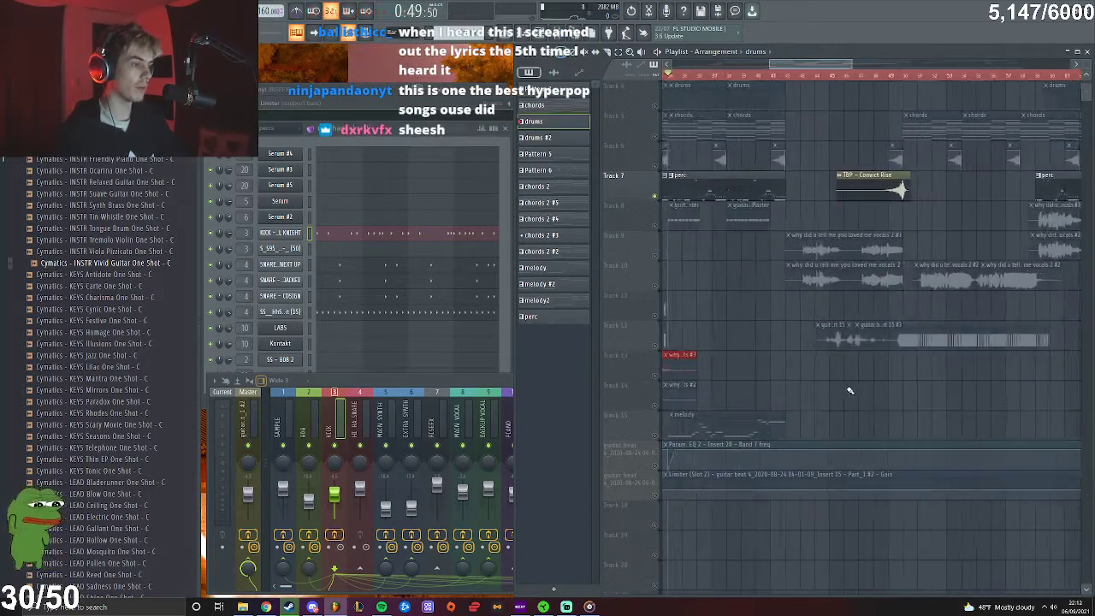
pyautogui.scroll(3, 813, 342)
pyautogui.scroll(-3, 809, 230)
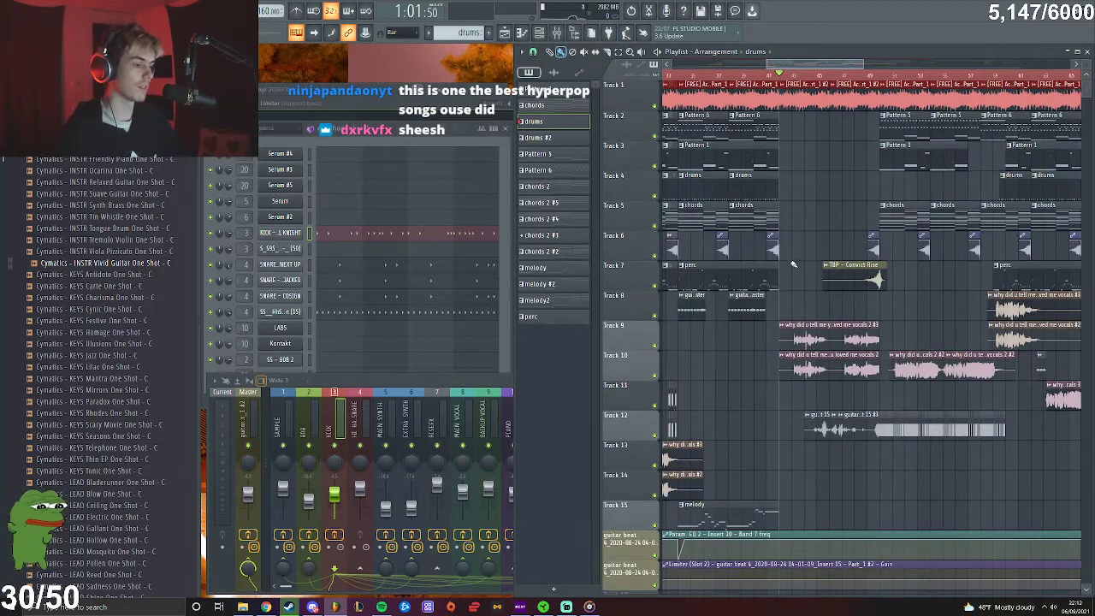
# Play the full arrangement from bar 42, stop, and place the playback position at bar 44
pyautogui.scroll(-4, 795, 266)
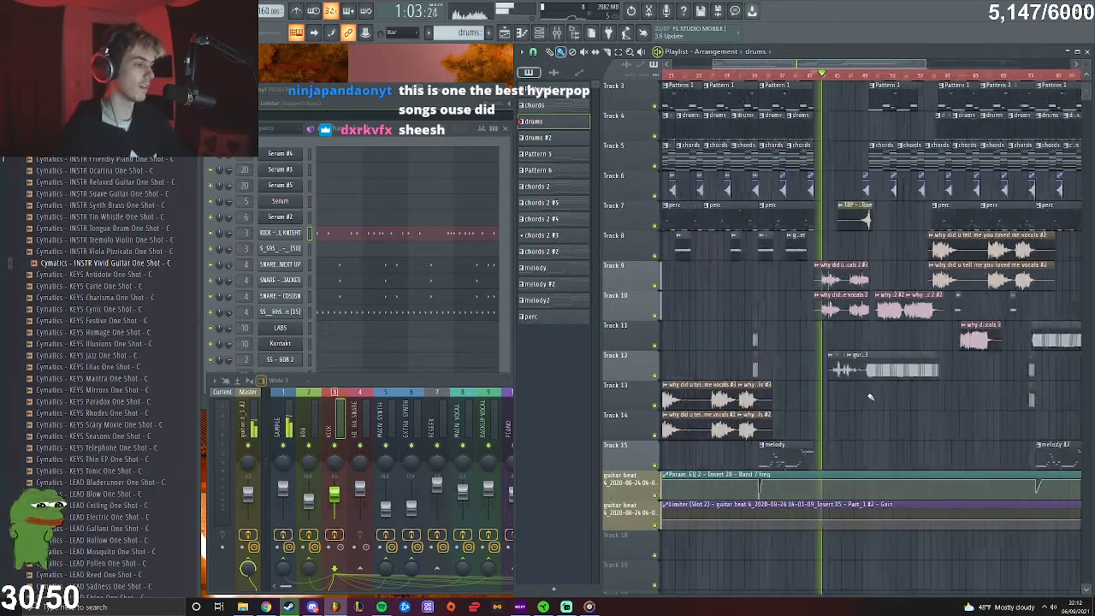
pyautogui.scroll(3, 822, 131)
pyautogui.scroll(4, 825, 75)
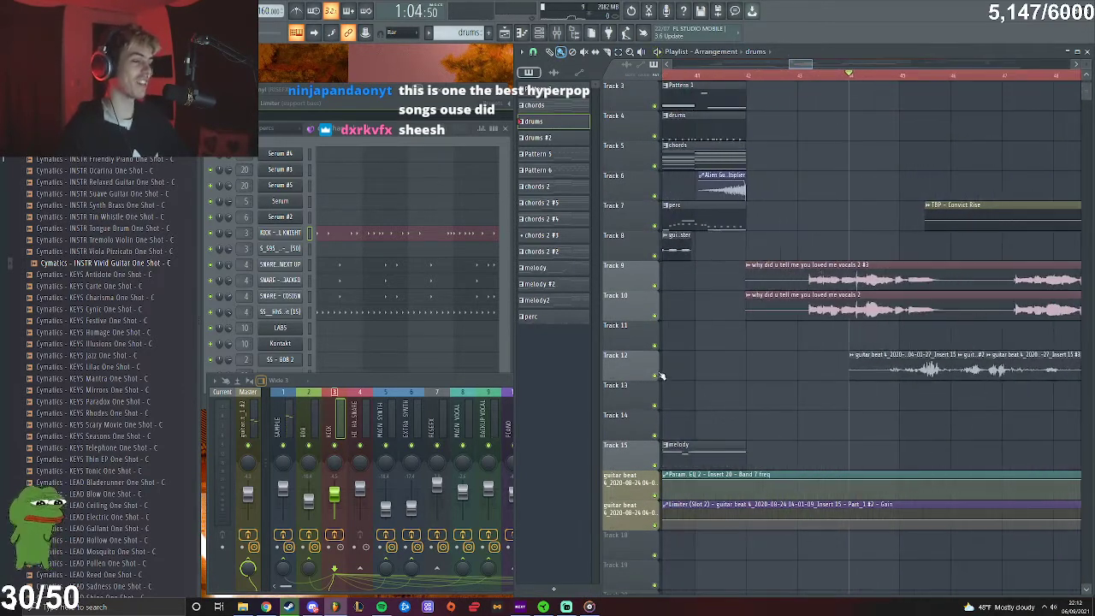
# Solo the guitar beat clips on Track 12, listen briefly from bar 44, and stop playback
pyautogui.scroll(-3, 813, 385)
pyautogui.scroll(-3, 843, 355)
pyautogui.press('space')
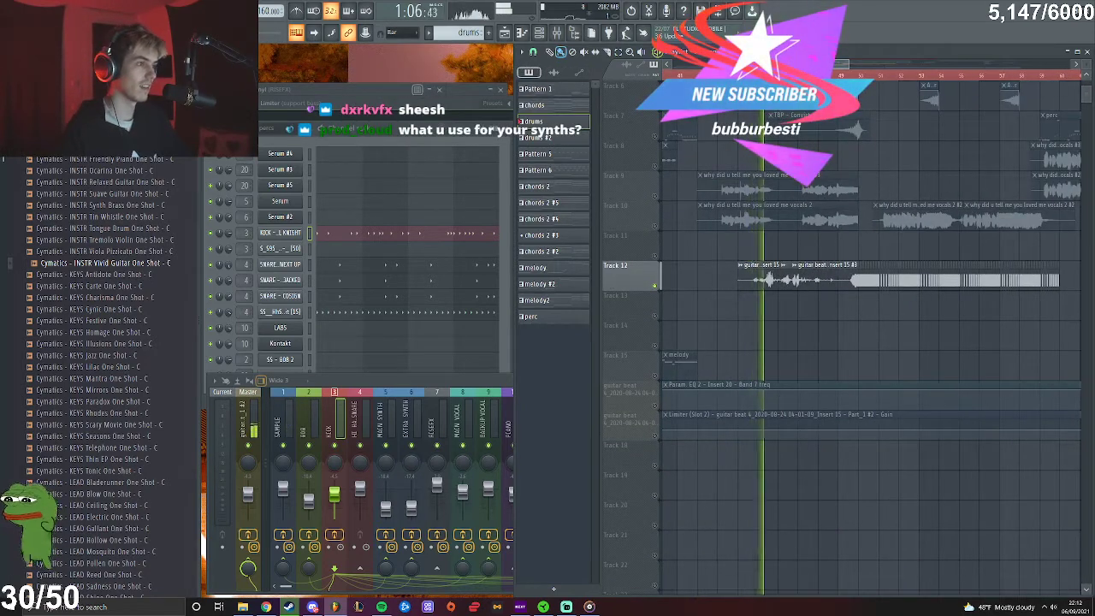
pyautogui.press('space')
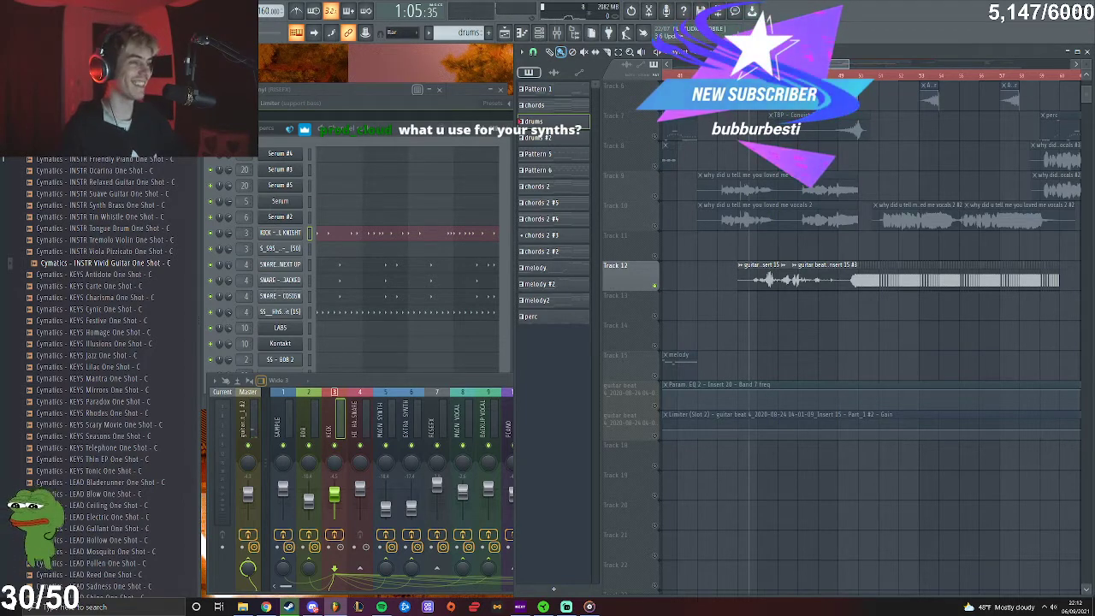
# Replay the Track 12 guitar beat clips from about bar 44, and unmute Tracks 1 and 2 during playback
pyautogui.click(742, 76)
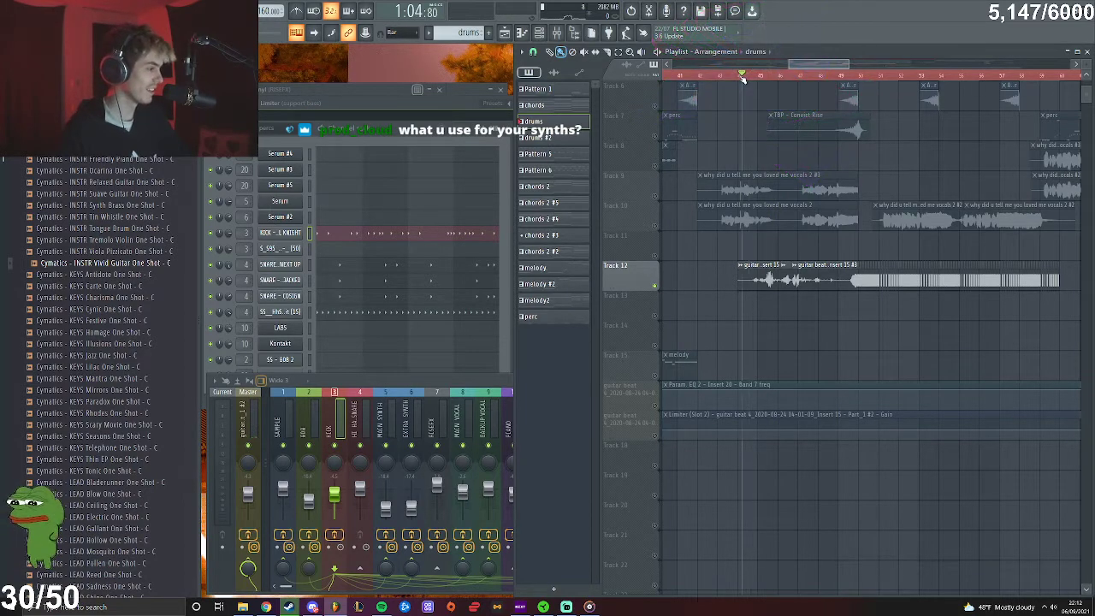
pyautogui.press('space')
pyautogui.moveTo(818, 66); pyautogui.dragTo(829, 67)
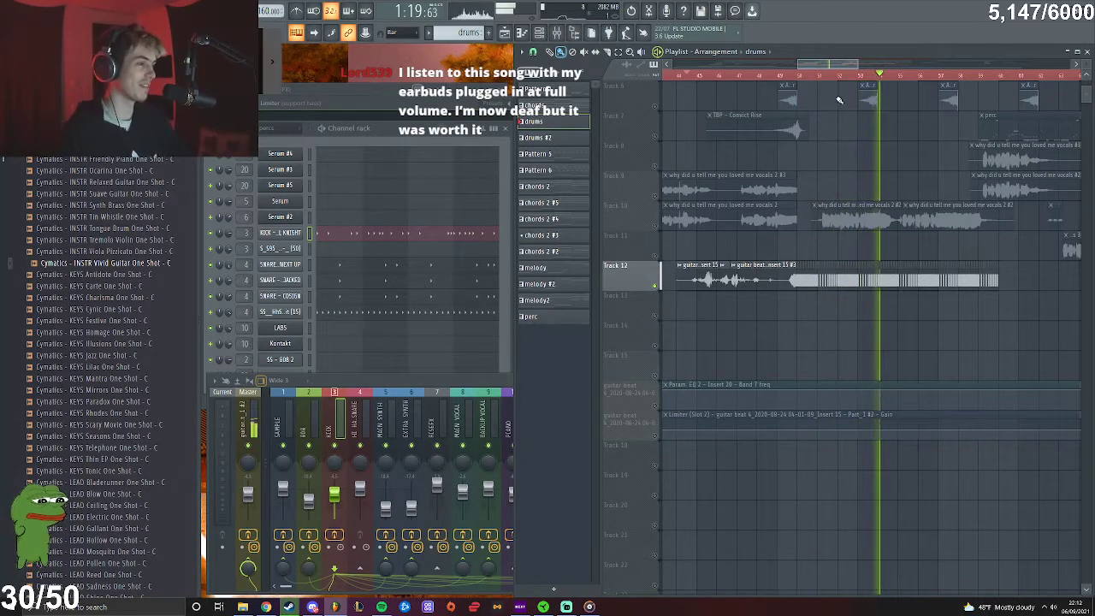
pyautogui.scroll(5, 684, 151)
pyautogui.click(655, 136)
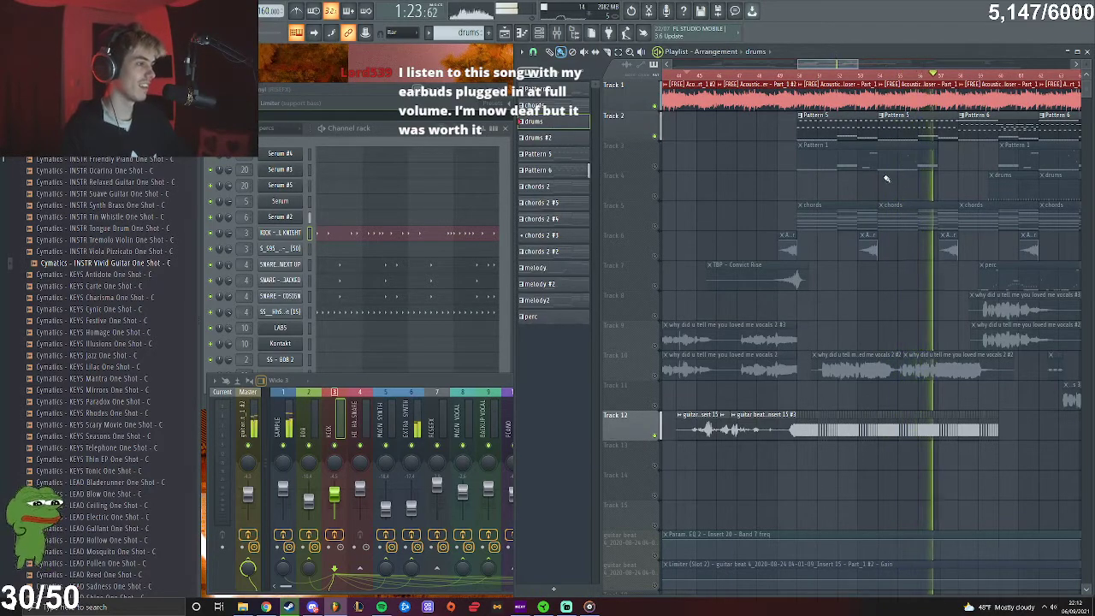
# Move playback back to about bar 49 and unmute Tracks 5 and 3 alongside the guitar beat layers
pyautogui.keyDown('ctrl'); pyautogui.scroll(-3, 959, 315); pyautogui.keyUp('ctrl')
pyautogui.keyDown('ctrl'); pyautogui.scroll(2, 908, 301); pyautogui.keyUp('ctrl')
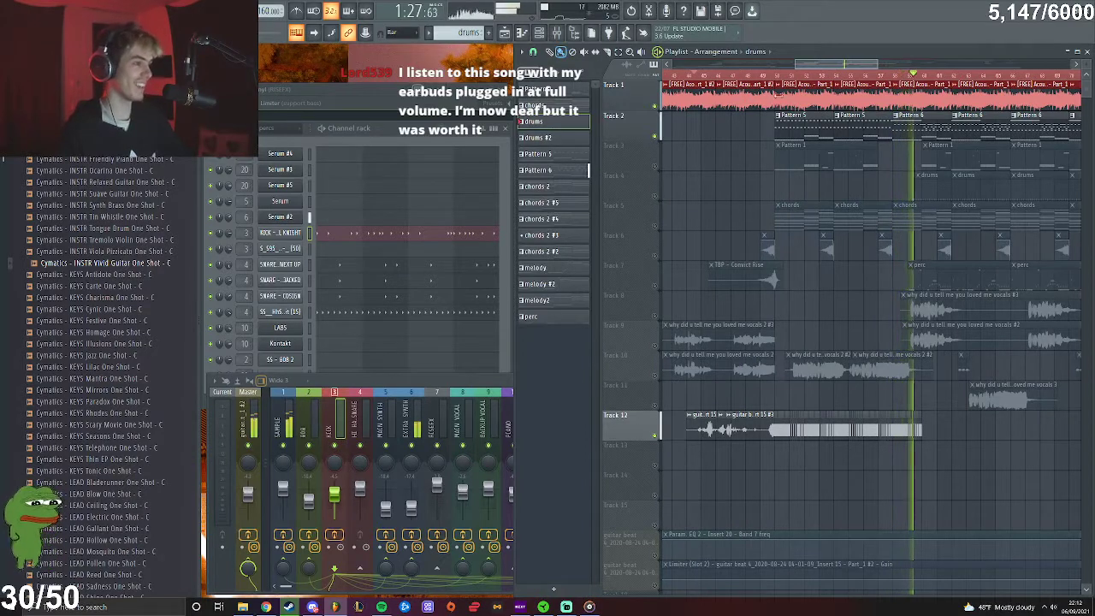
pyautogui.click(764, 77)
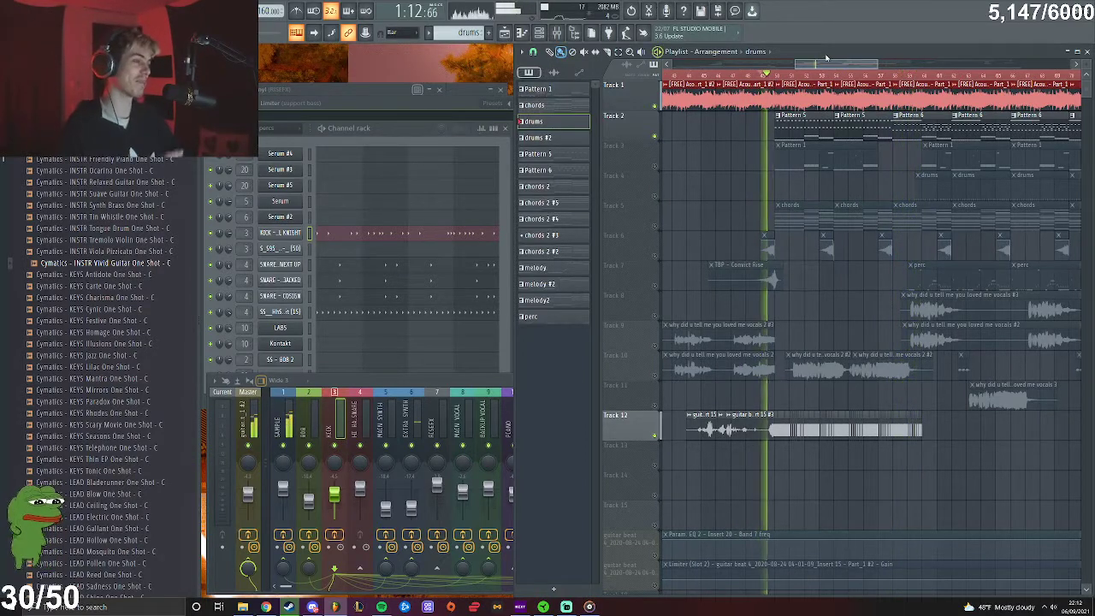
pyautogui.click(655, 226)
pyautogui.click(655, 166)
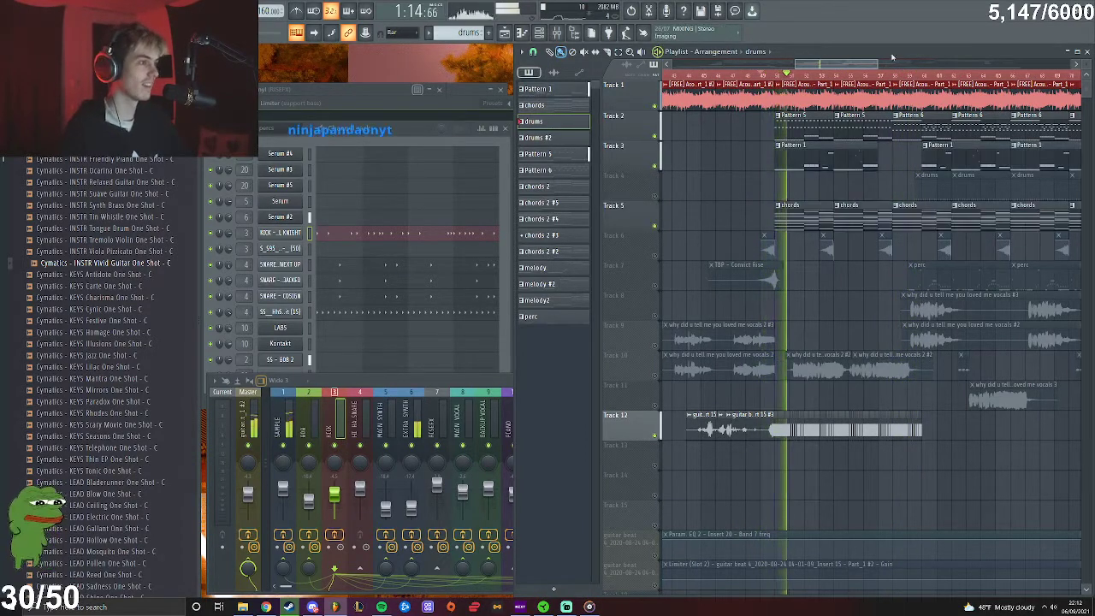
# Listen to Tracks 1, 2, 3, 5 and 12 together, stop playback, and unmute all playlist tracks
pyautogui.keyDown('ctrl'); pyautogui.scroll(-2, 959, 303); pyautogui.keyUp('ctrl')
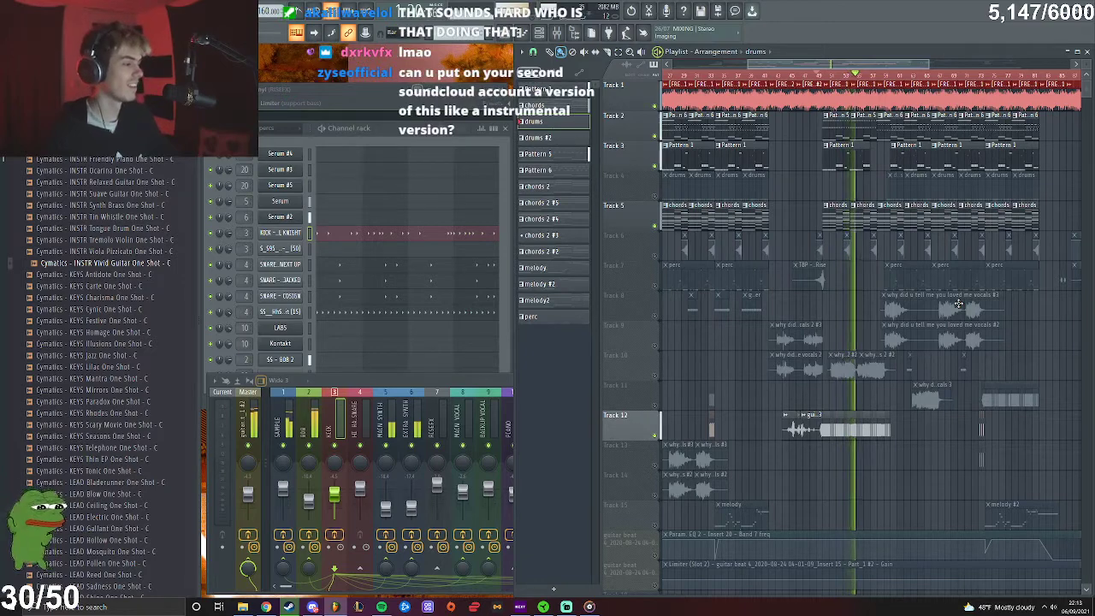
pyautogui.keyDown('ctrl'); pyautogui.scroll(-3, 960, 303); pyautogui.keyUp('ctrl')
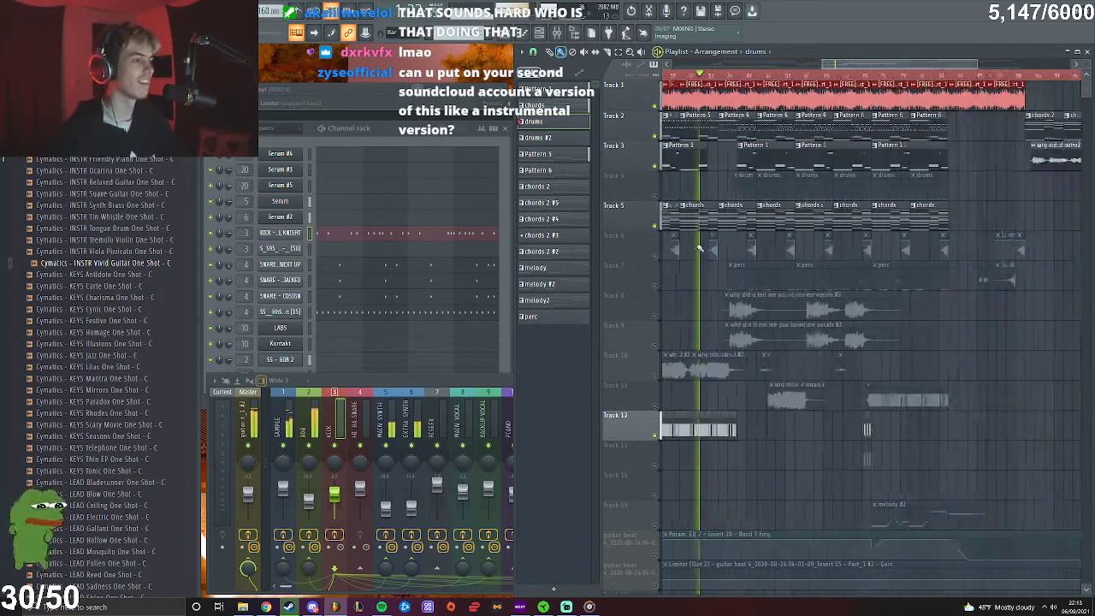
pyautogui.keyDown('ctrl'); pyautogui.scroll(2, 775, 183); pyautogui.keyUp('ctrl')
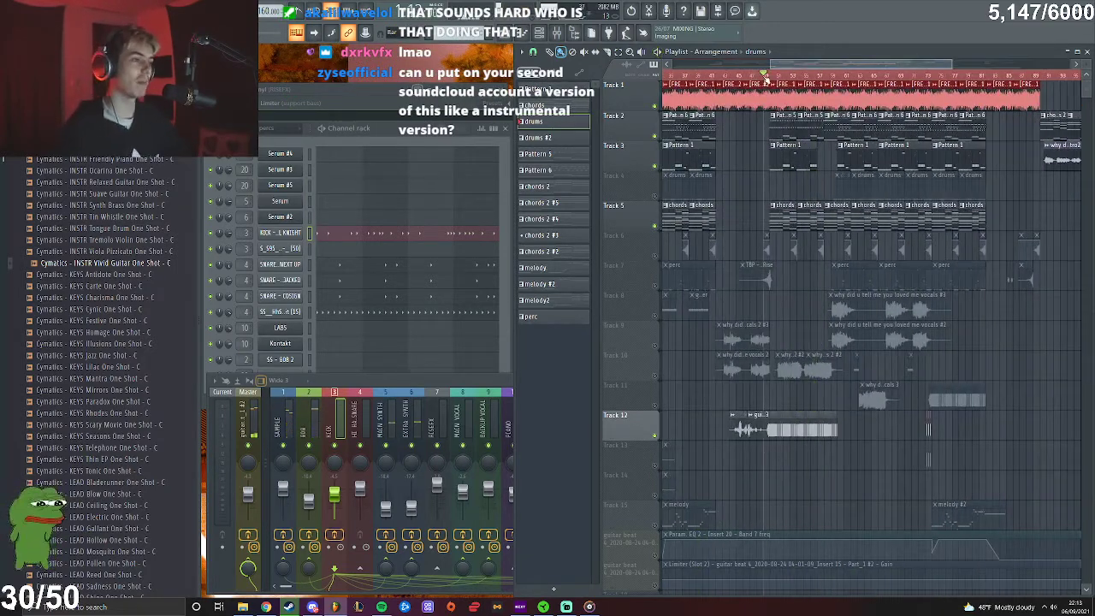
pyautogui.keyDown('ctrl'); pyautogui.scroll(3, 742, 126); pyautogui.keyUp('ctrl')
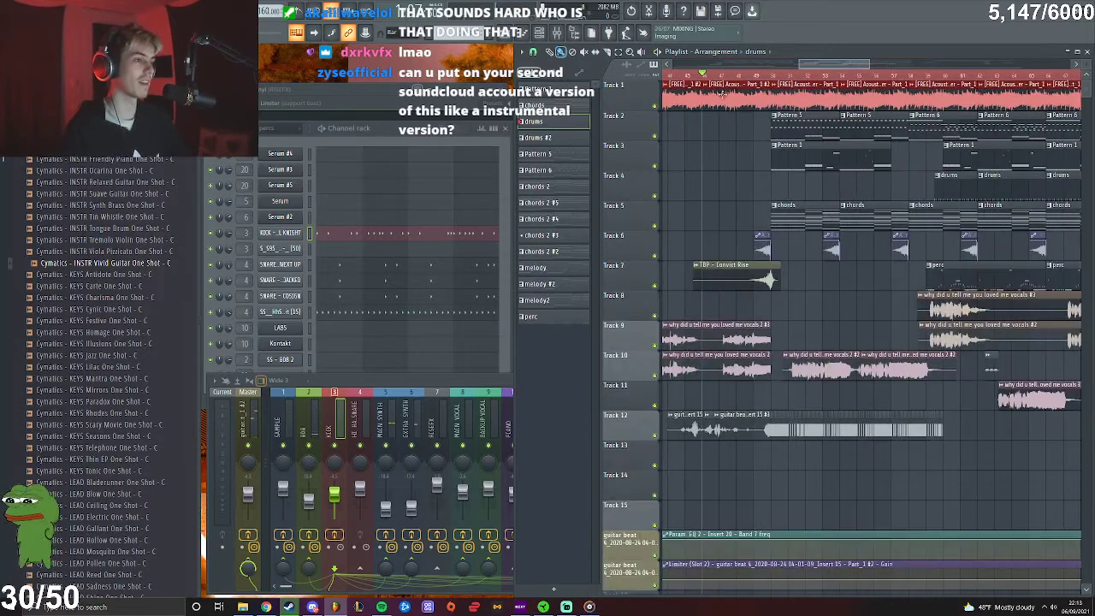
# Play the full arrangement through the vocal and drum section, following it in the playlist, and stop playback
pyautogui.keyDown('ctrl'); pyautogui.scroll(-3, 757, 97); pyautogui.keyUp('ctrl')
pyautogui.keyDown('ctrl'); pyautogui.scroll(-2, 758, 97); pyautogui.keyUp('ctrl')
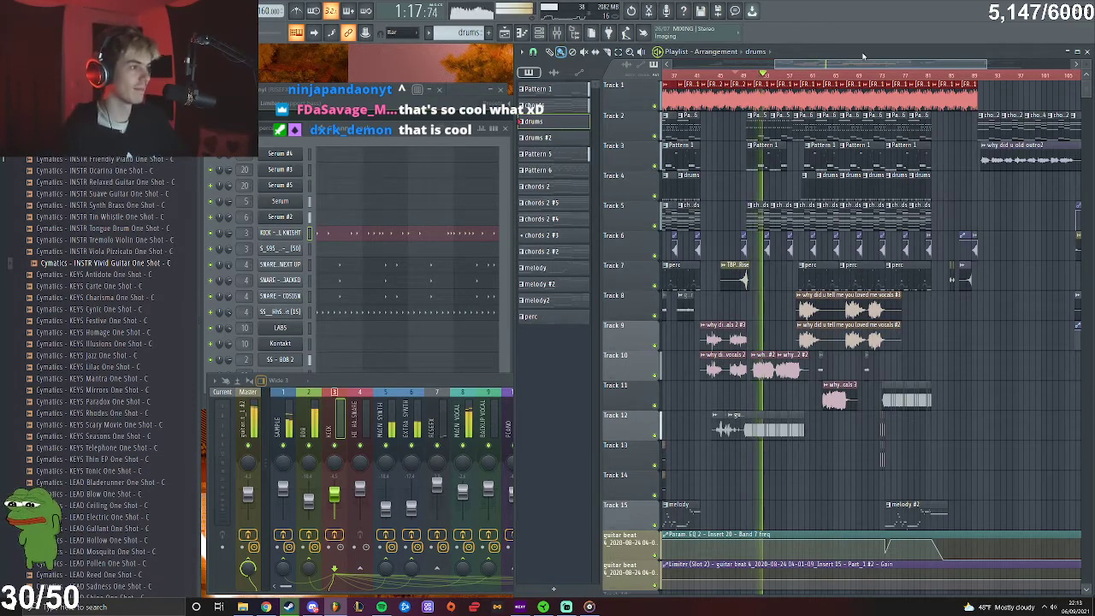
pyautogui.scroll(-3, 854, 67)
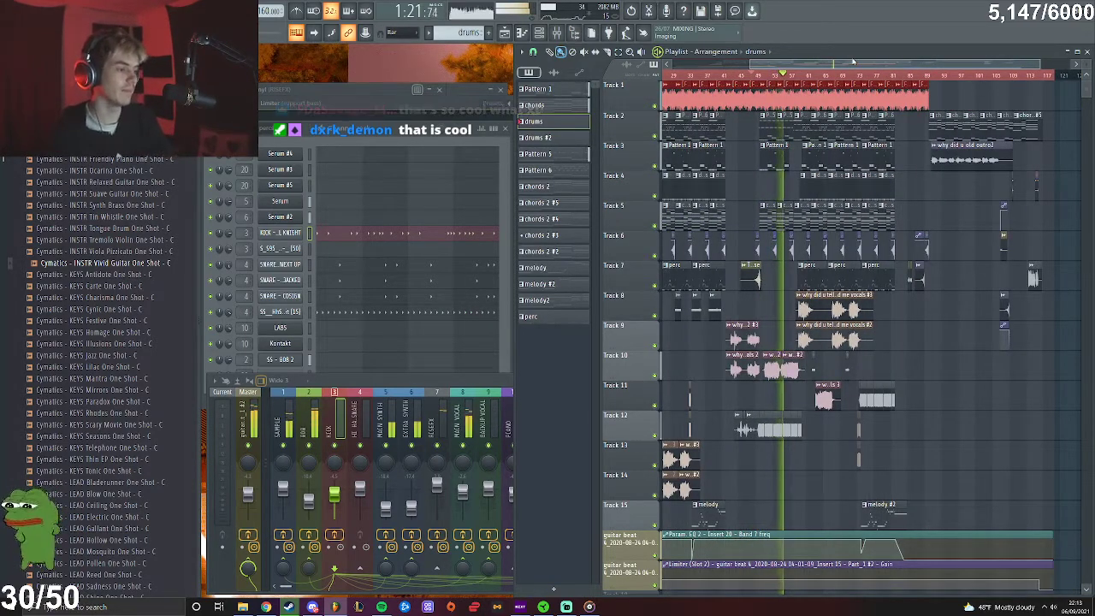
pyautogui.scroll(6, 814, 386)
pyautogui.scroll(-2, 819, 386)
pyautogui.scroll(-3, 820, 374)
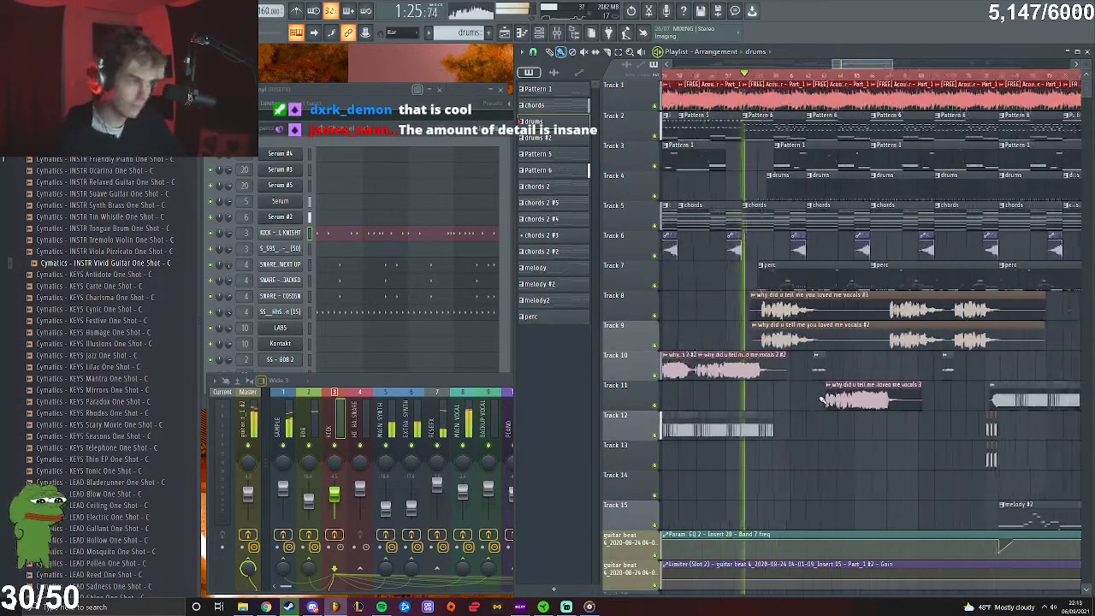
pyautogui.scroll(-3, 817, 399)
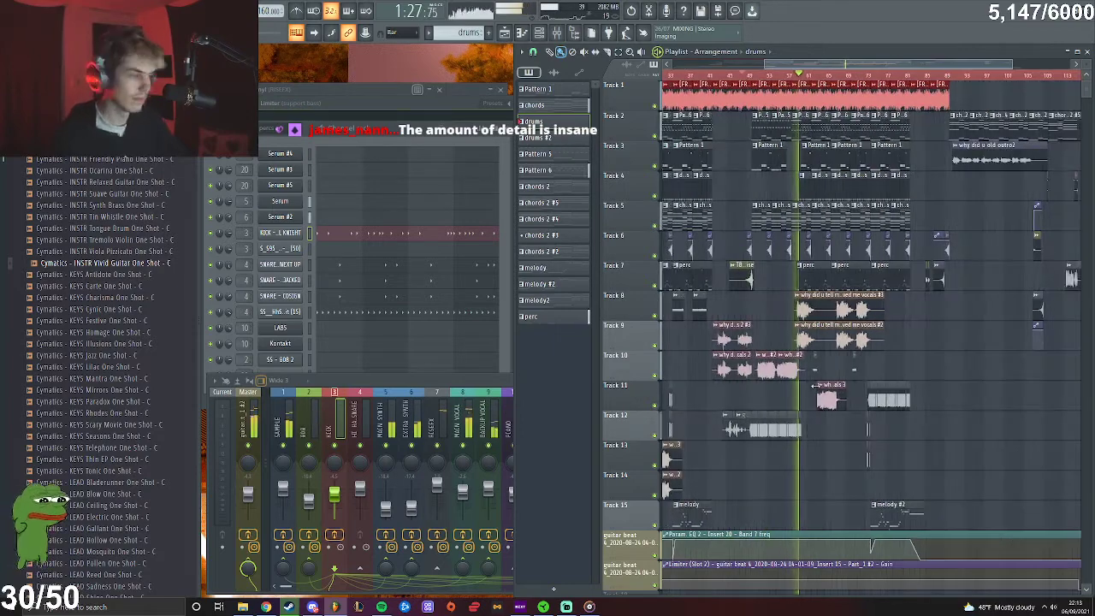
pyautogui.scroll(-2, 914, 460)
pyautogui.scroll(-2, 907, 452)
pyautogui.scroll(3, 892, 446)
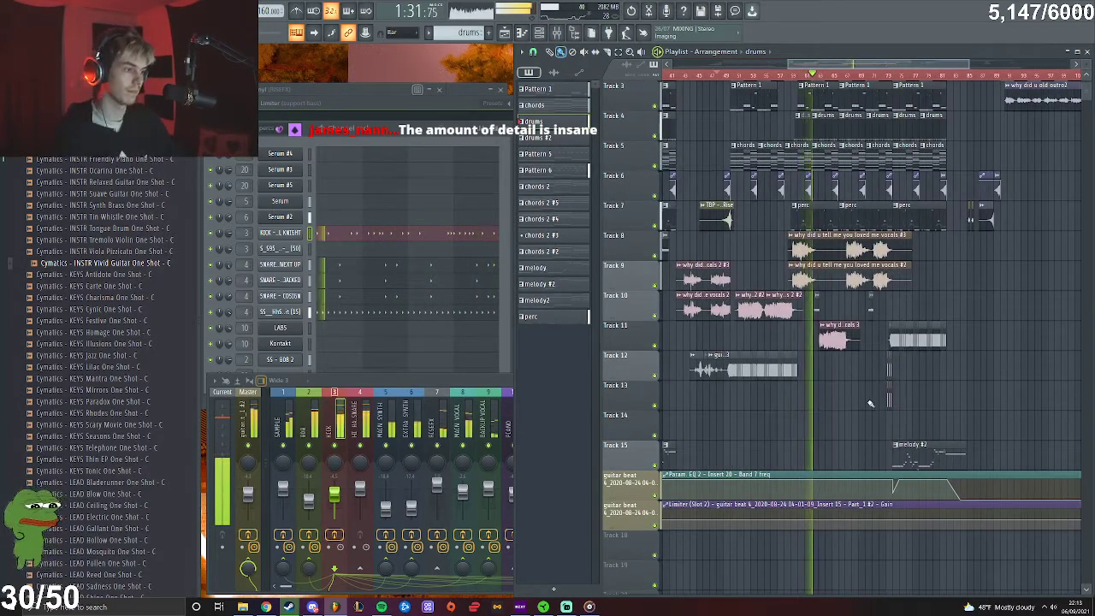
pyautogui.scroll(2, 868, 403)
pyautogui.scroll(2, 907, 415)
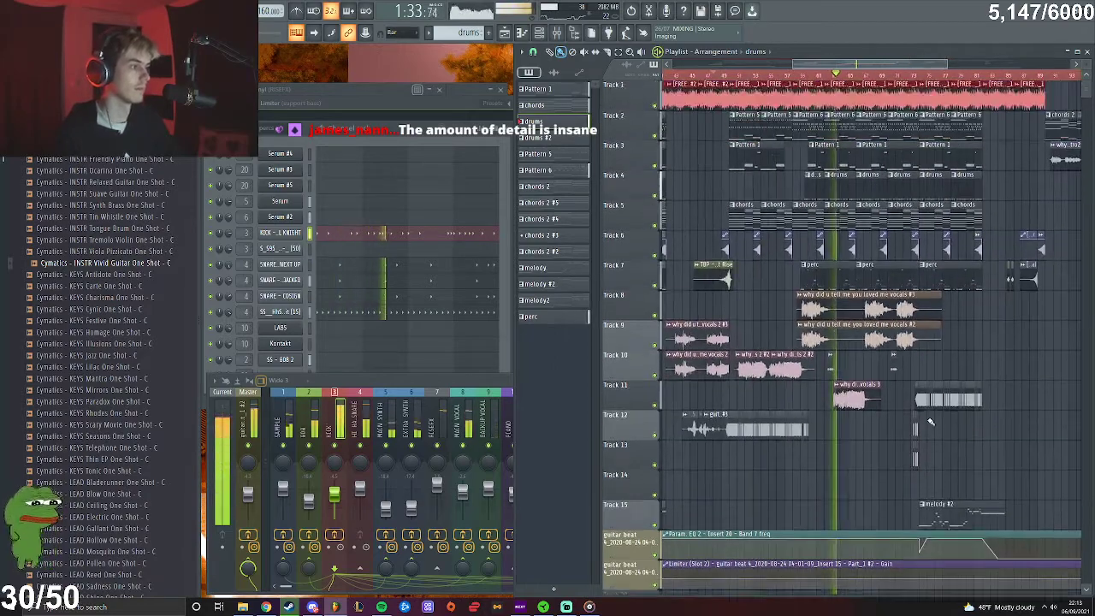
pyautogui.scroll(-3, 931, 422)
pyautogui.scroll(3, 979, 422)
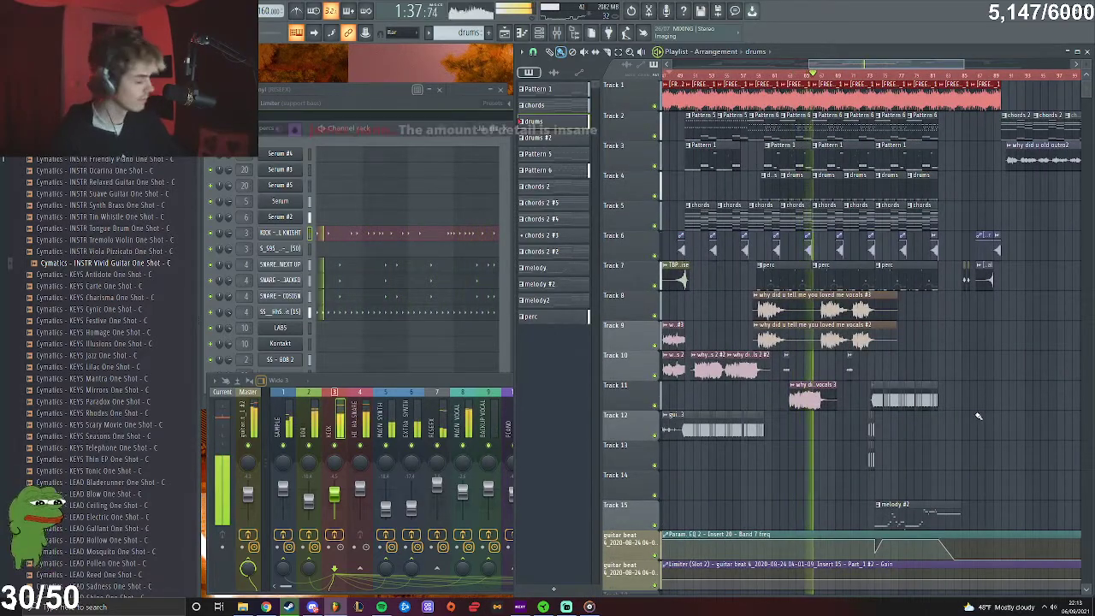
pyautogui.scroll(-1, 967, 418)
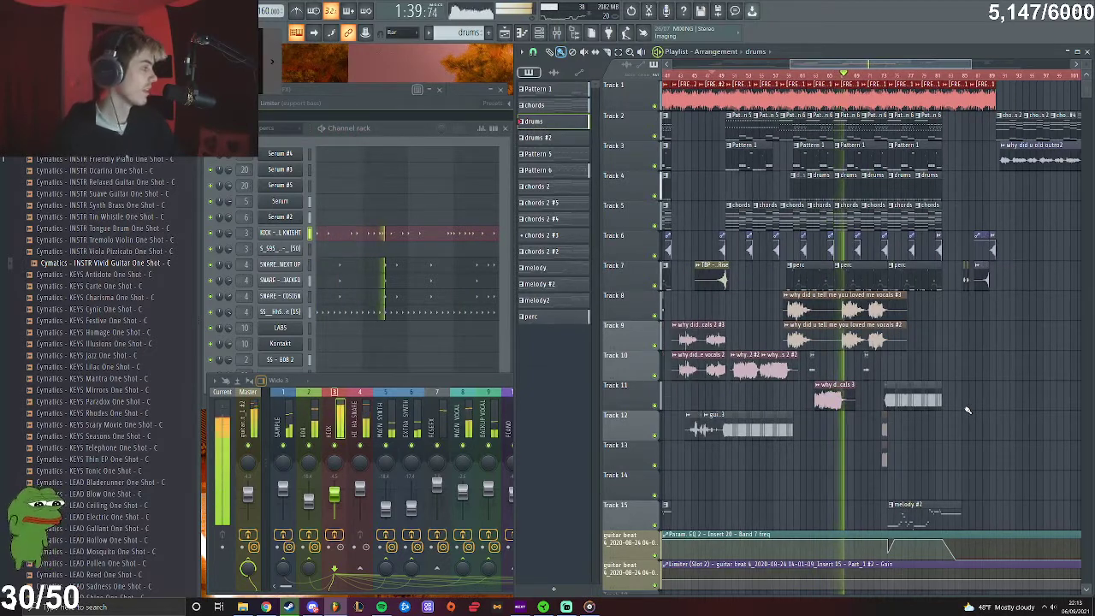
pyautogui.press('space')
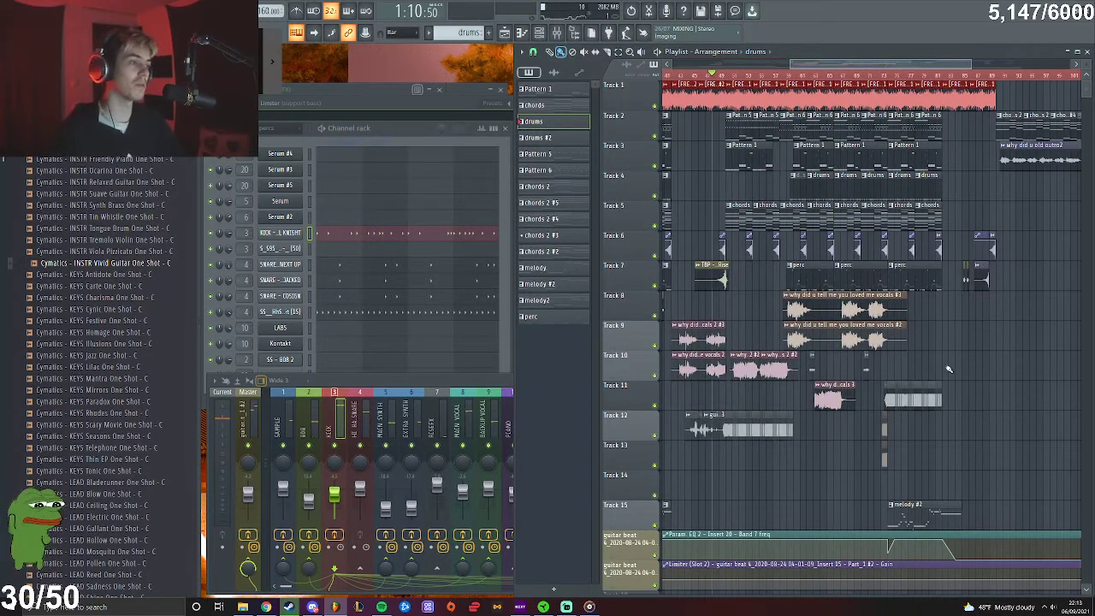
# Open the sample settings of the first short guitar beat clip on Track 7 after bar 85
pyautogui.scroll(4, 949, 370)
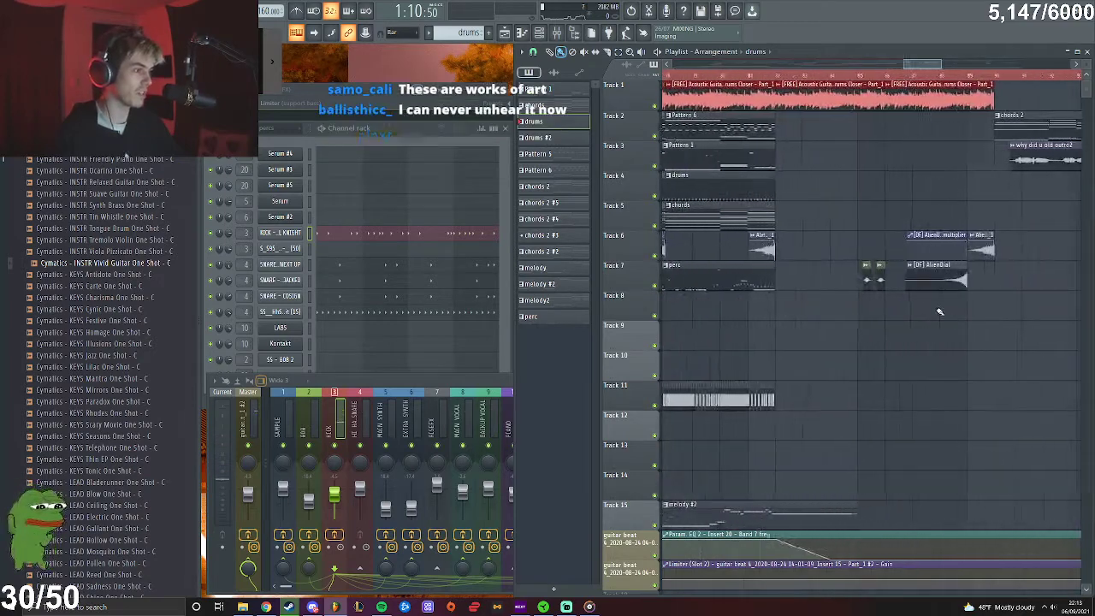
pyautogui.scroll(2, 924, 312)
pyautogui.doubleClick(810, 281)
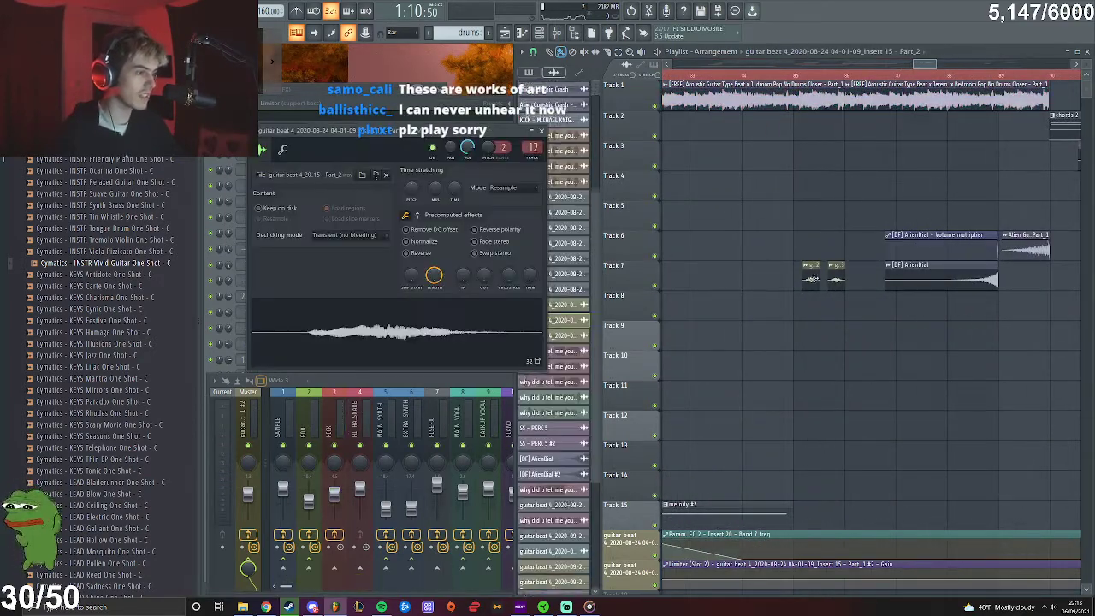
# Place the playback position at bar 85, solo Track 7, play its short guitar clips, and stop
pyautogui.click(798, 76)
pyautogui.rightClick(655, 287)
pyautogui.press('space')
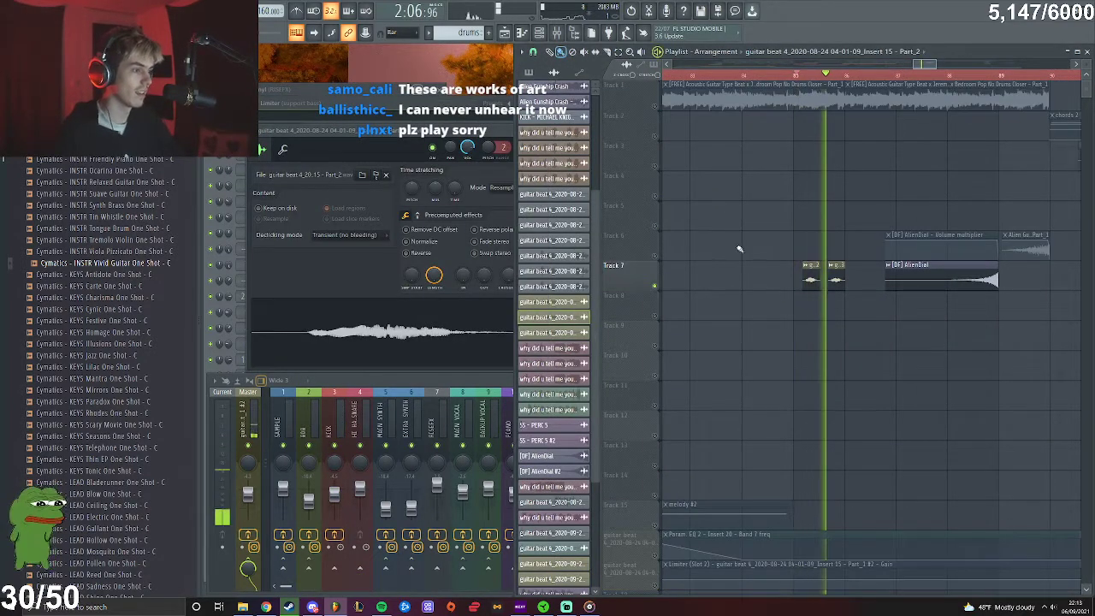
pyautogui.press('space')
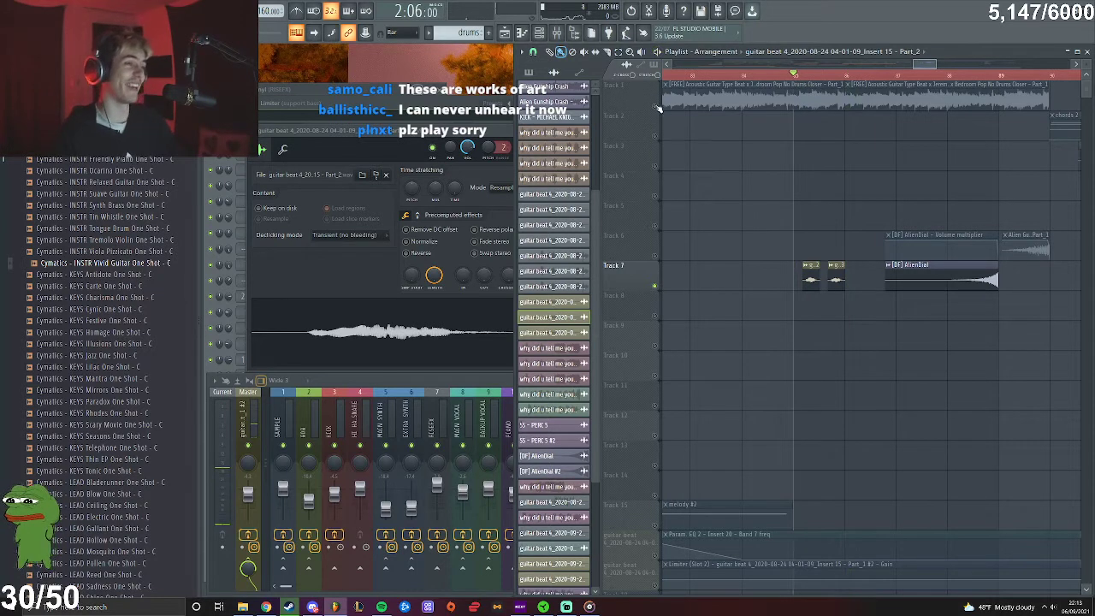
# Show the clip's mixer insert 12, bypass its effects, and audition the dry Track 7 clips from bar 85
pyautogui.doubleClick(809, 288)
pyautogui.click(559, 30)
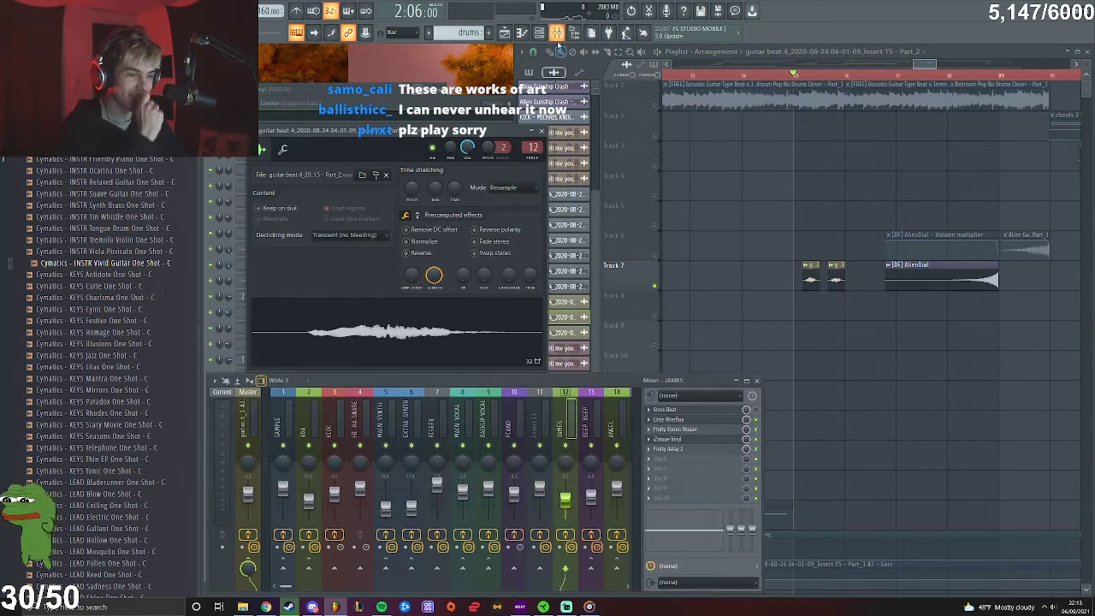
pyautogui.scroll(2, 865, 395)
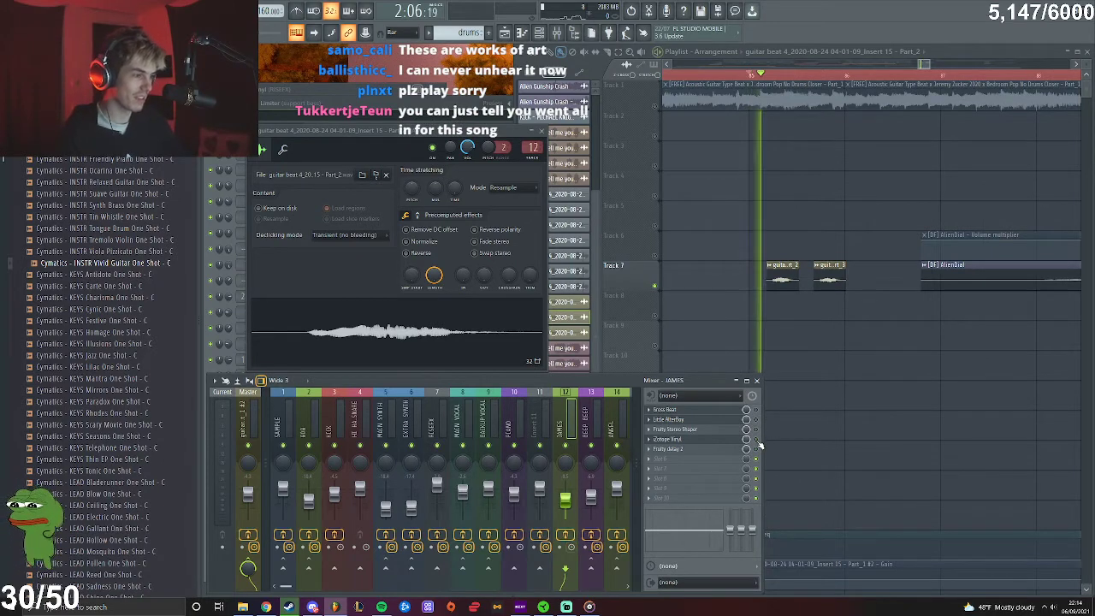
pyautogui.press('space')
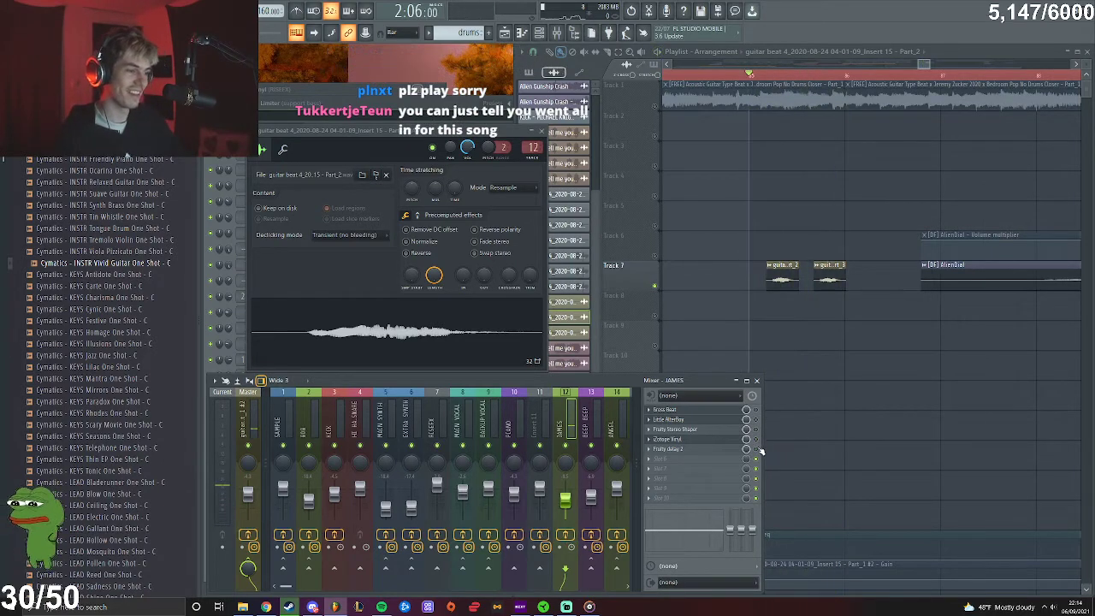
# Replay the dry Track 7 clips, re-enable Little AlterBoy, Fruity Stereo Shaper, iZotope Vinyl and Fruity delay 2, and play them processed
pyautogui.press('space')
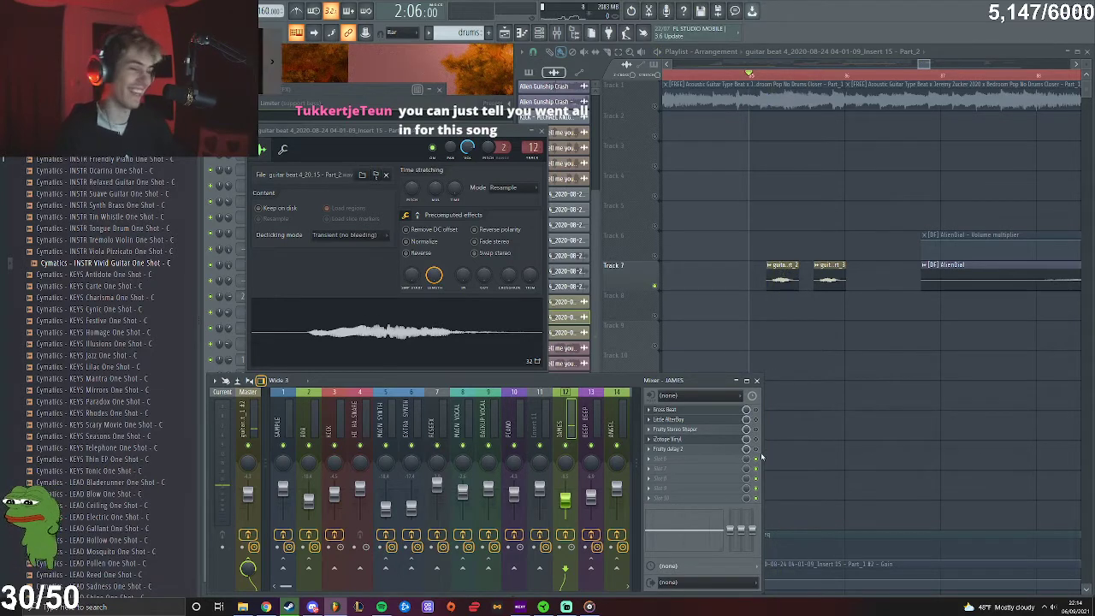
pyautogui.press('space')
pyautogui.press('space')
pyautogui.press('space')
pyautogui.press('space')
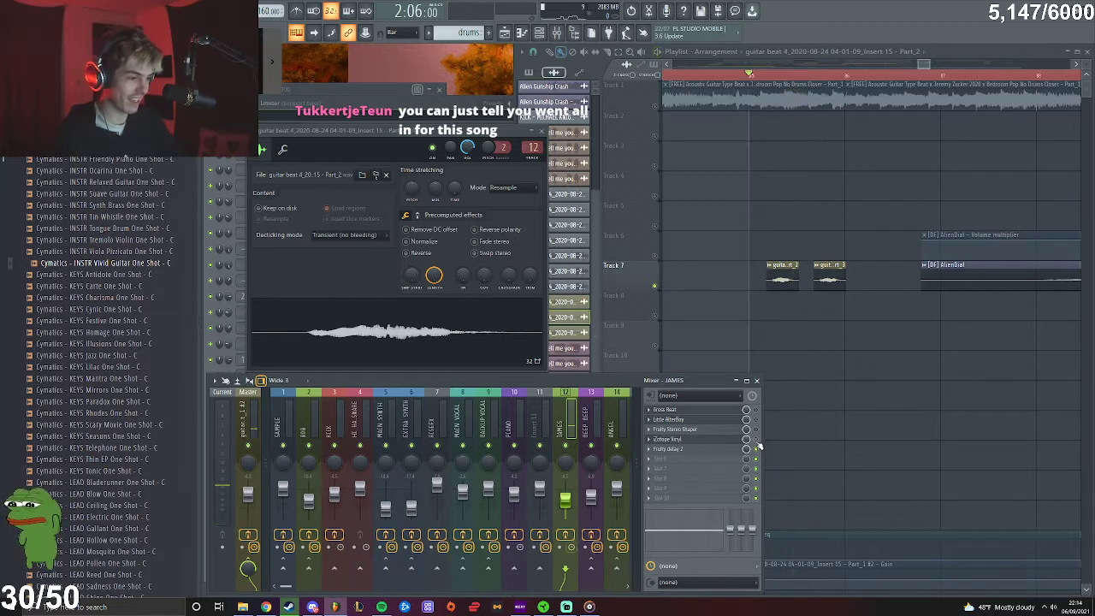
pyautogui.press('space')
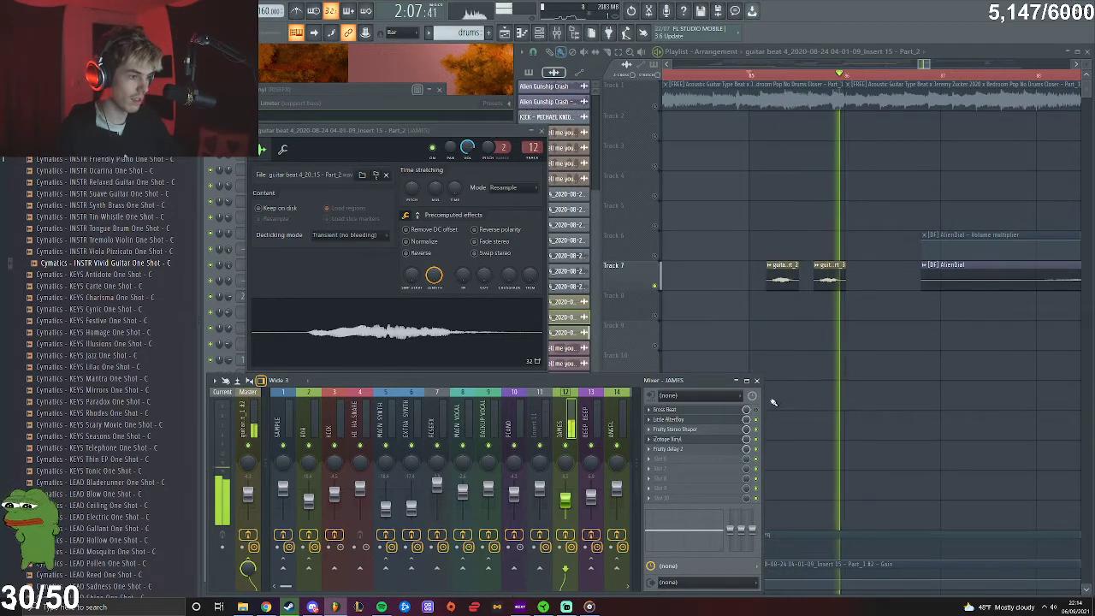
# Unmute all playlist tracks, listen through the AlienDial transition into the outro, and stop playback
pyautogui.click(656, 293)
pyautogui.scroll(-3, 765, 384)
pyautogui.scroll(-4, 796, 390)
pyautogui.scroll(5, 810, 391)
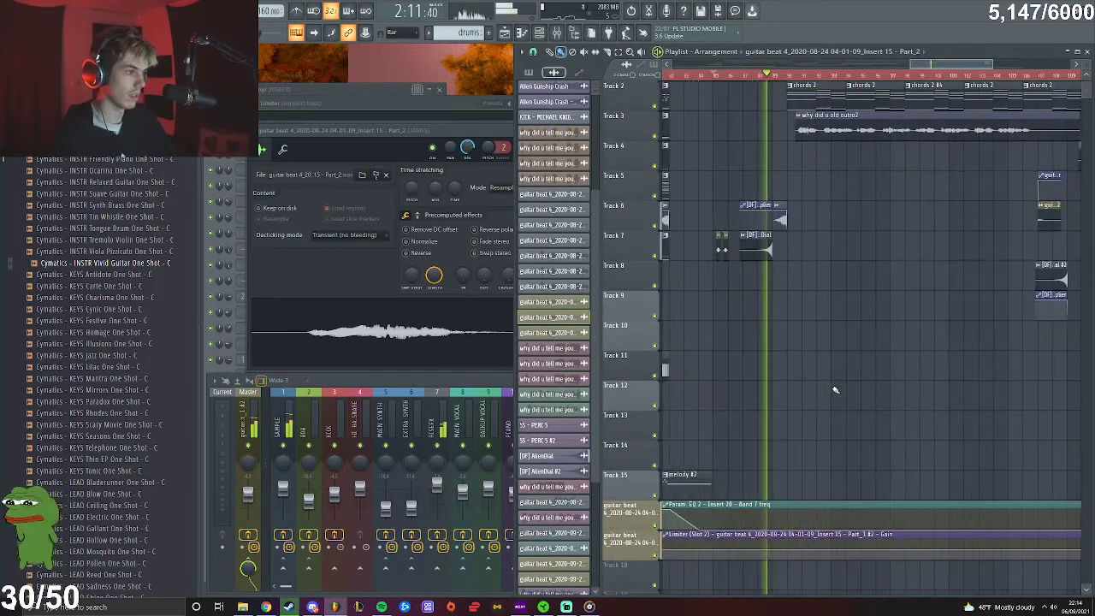
pyautogui.scroll(-4, 837, 384)
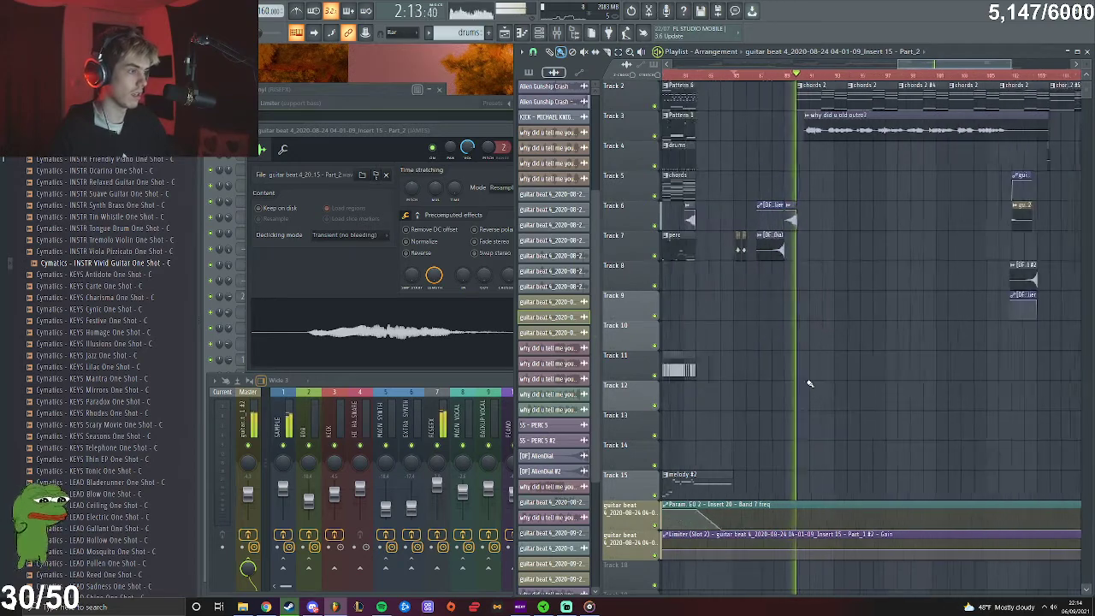
pyautogui.scroll(4, 842, 385)
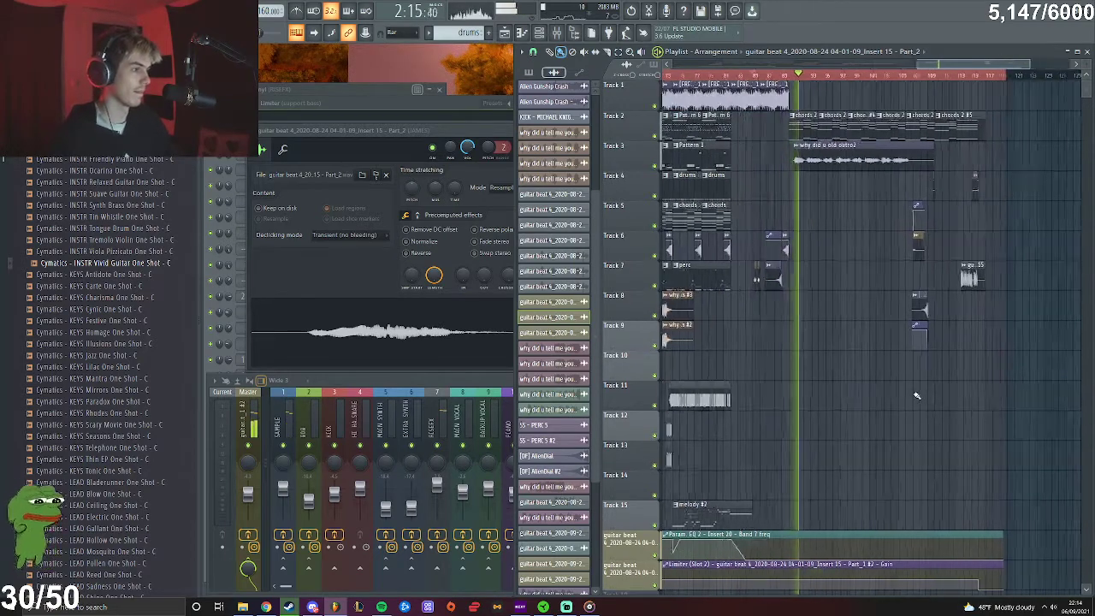
pyautogui.scroll(-4, 938, 316)
pyautogui.scroll(8, 962, 278)
pyautogui.press('space')
# Open the guitar beat clip on Track 6 and its mixer insert 22, and place the playback position at bar 107
pyautogui.doubleClick(908, 249)
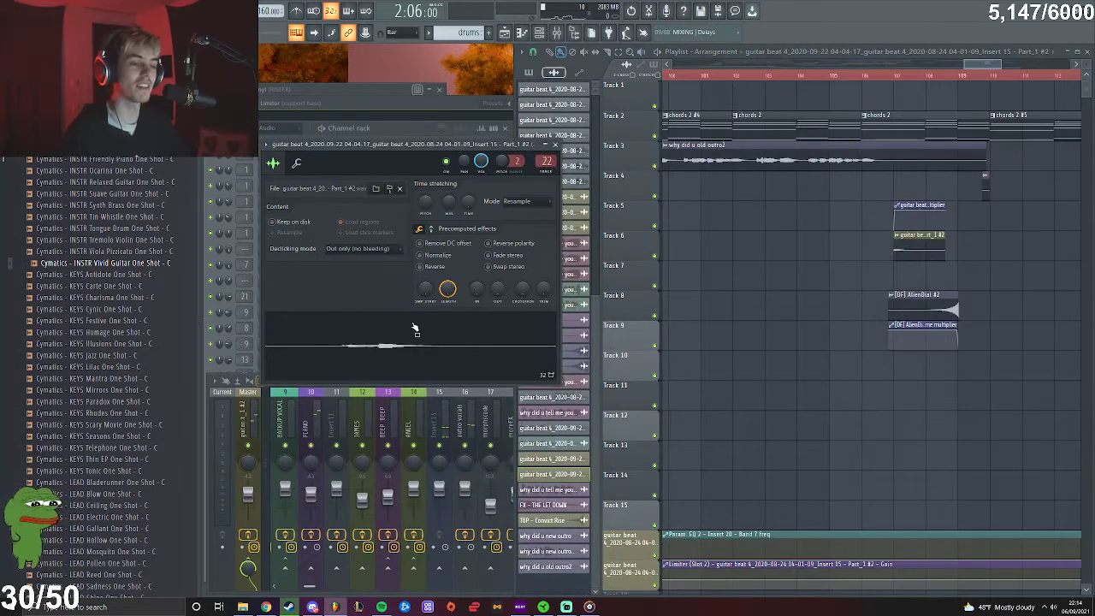
pyautogui.click(541, 34)
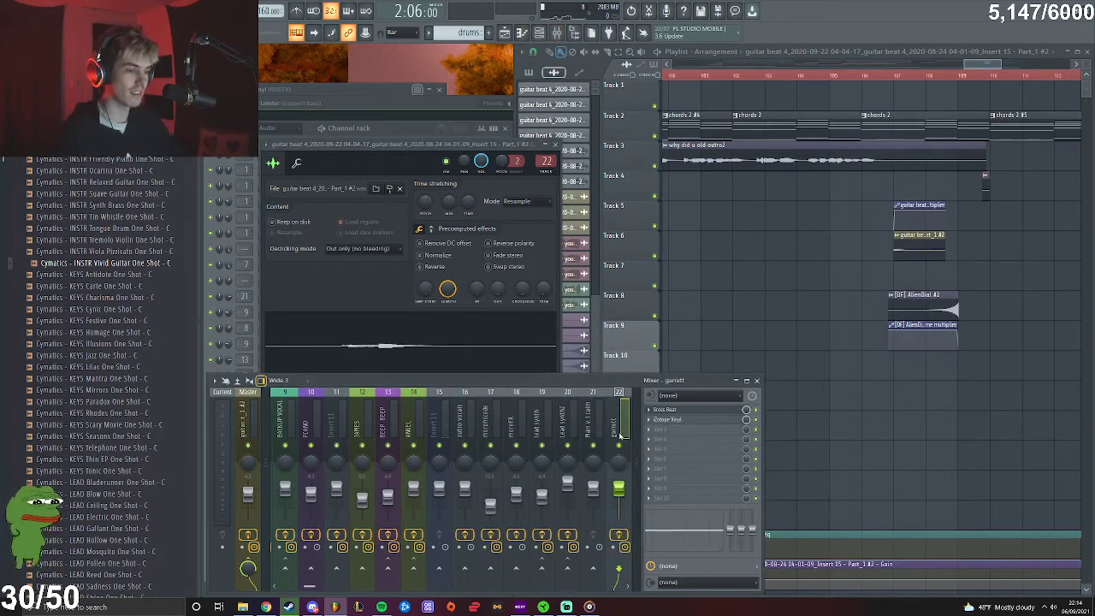
pyautogui.click(896, 75)
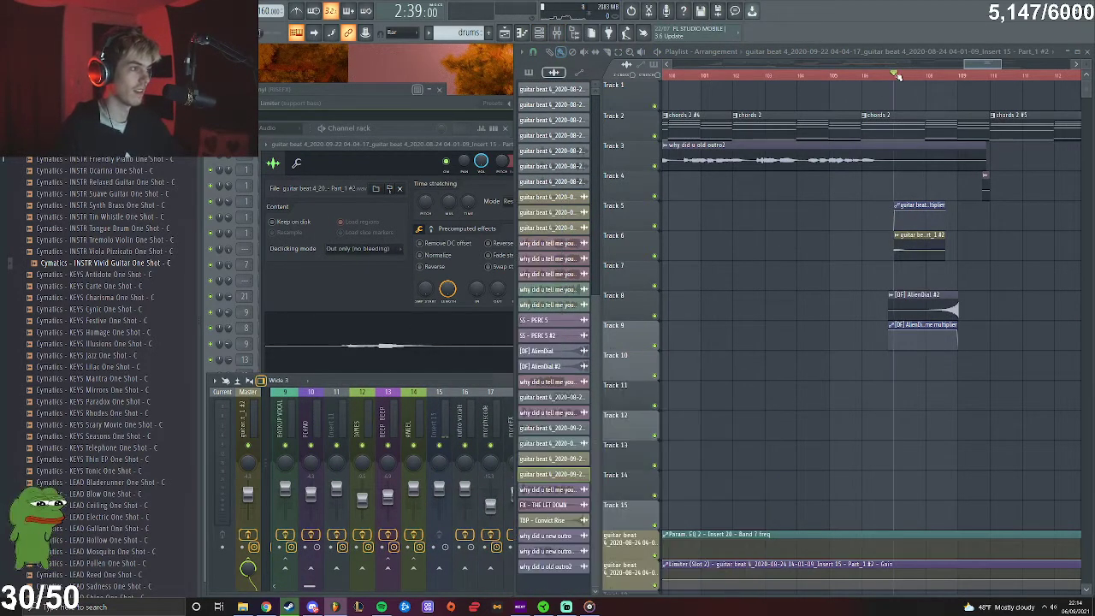
# Solo Track 6, bypass Gross Beat and iZotope Vinyl on mixer insert 22, audition the guitar clip, and stop
pyautogui.rightClick(655, 256)
pyautogui.press('space')
pyautogui.press('F9')
pyautogui.press('space')
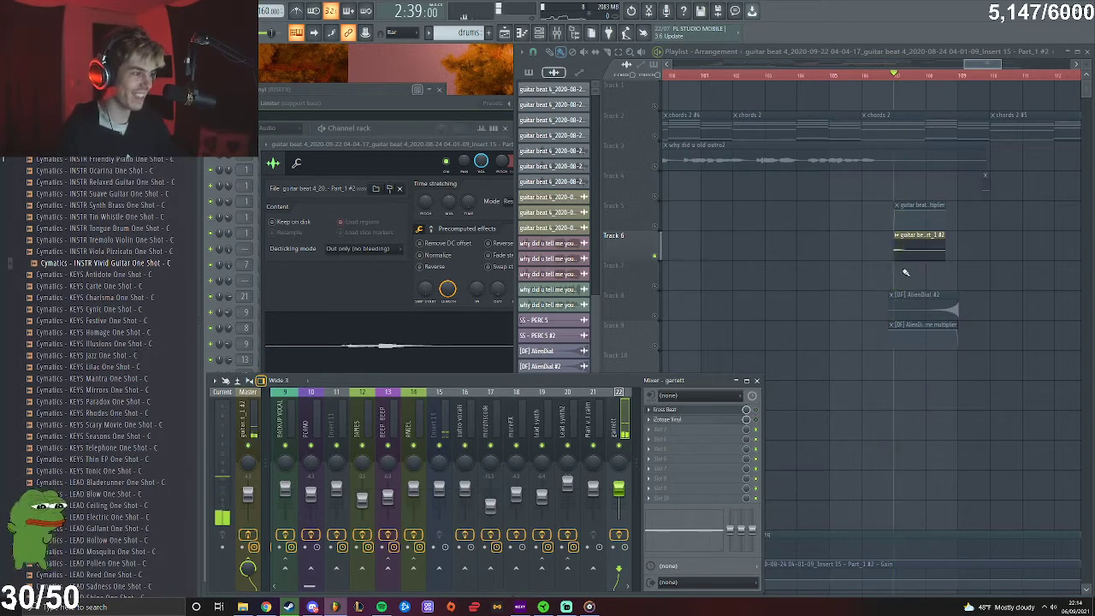
# Examine the sample waveform of the Track 6 guitar clip and close its settings
pyautogui.click(904, 249)
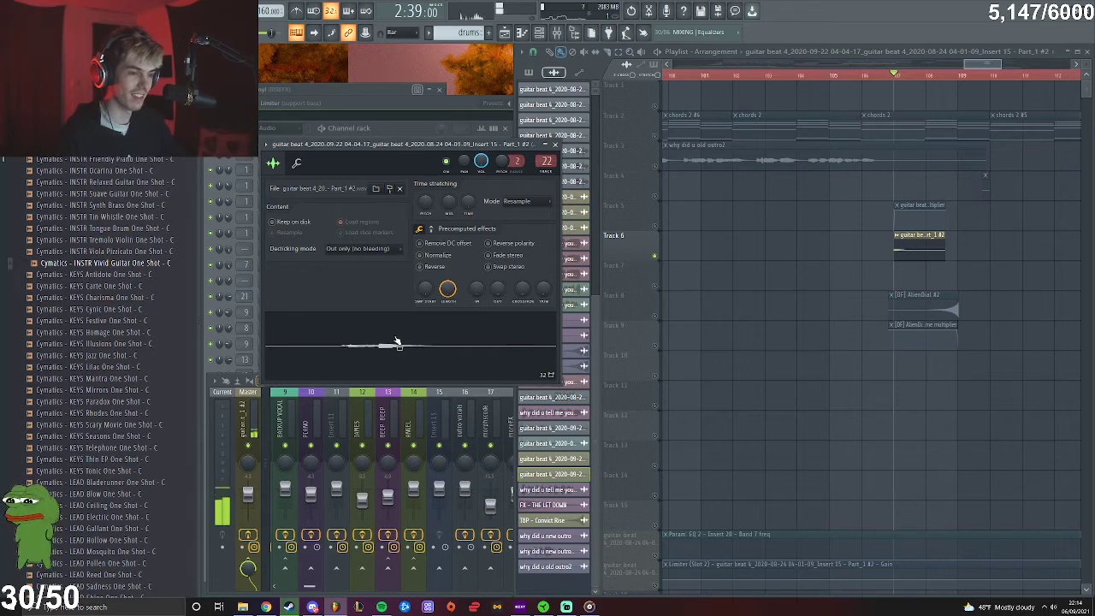
pyautogui.click(555, 144)
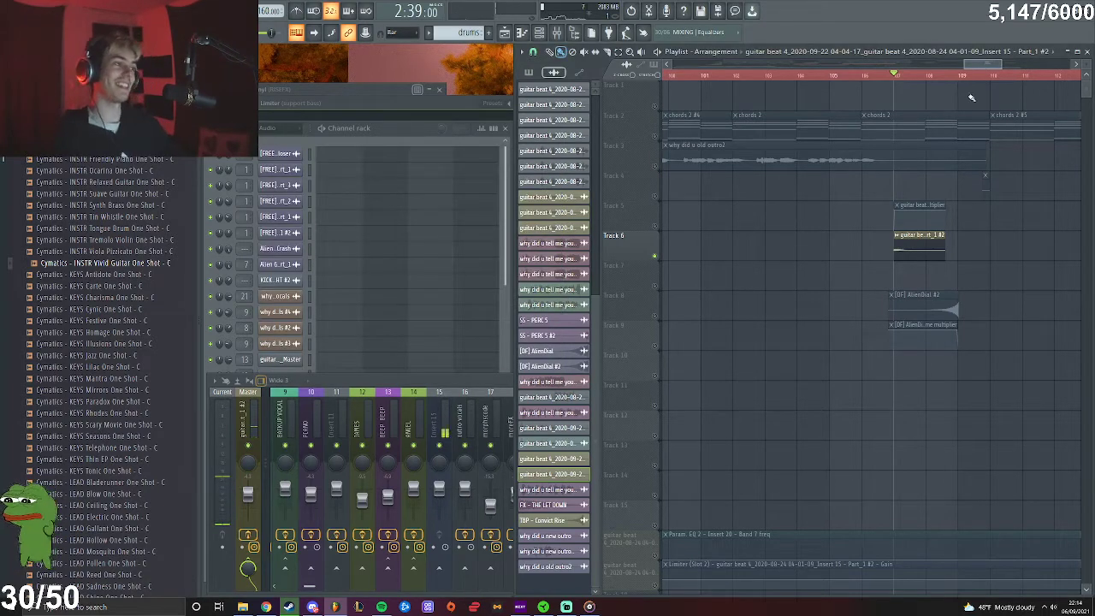
# Bring up mixer insert 22 beside the playlist, audition the soloed Track 6 guitar clip, and stop playback
pyautogui.click(563, 35)
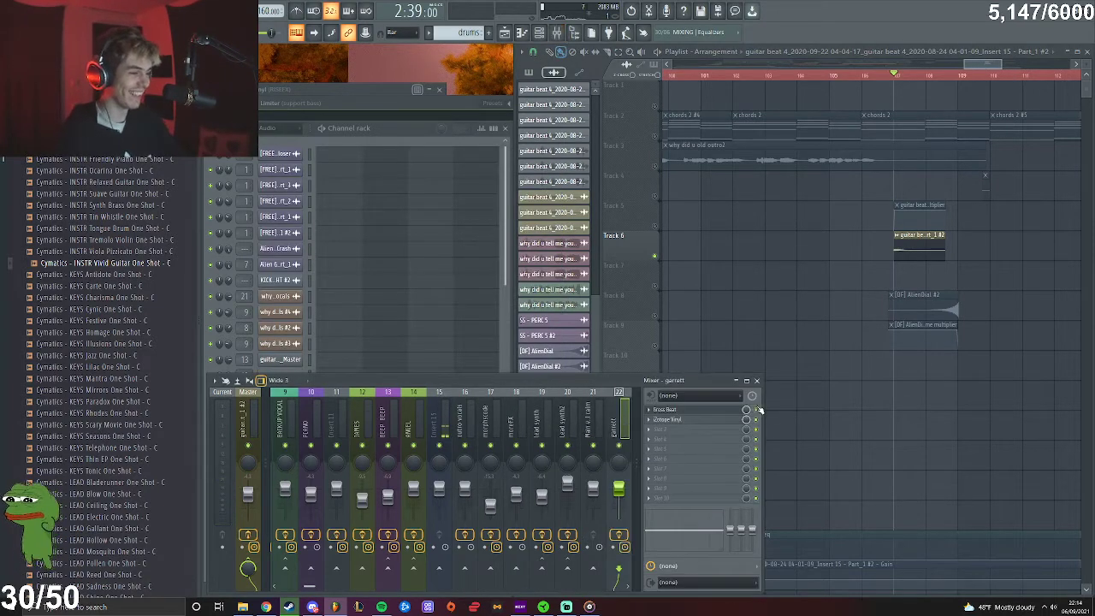
pyautogui.scroll(-4, 909, 289)
pyautogui.press('space')
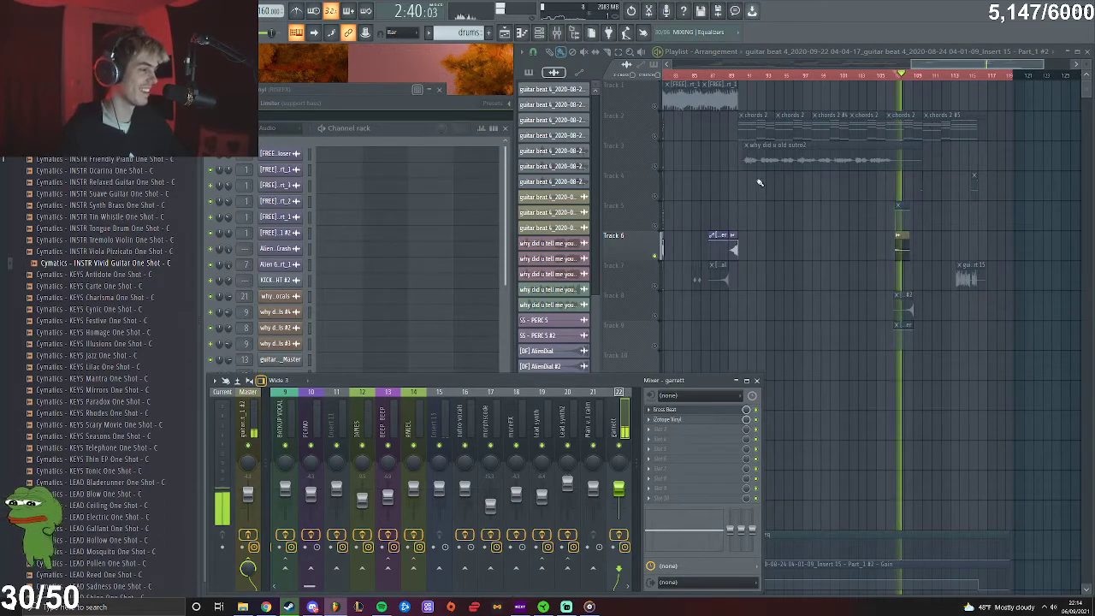
pyautogui.press('space')
# Unmute all playlist tracks, play the outro from bar 89 while looking over the arrangement, and stop
pyautogui.rightClick(656, 255)
pyautogui.moveTo(729, 74); pyautogui.dragTo(739, 75)
pyautogui.press('space')
pyautogui.scroll(-5, 1012, 313)
pyautogui.scroll(6, 1042, 313)
pyautogui.scroll(-5, 984, 295)
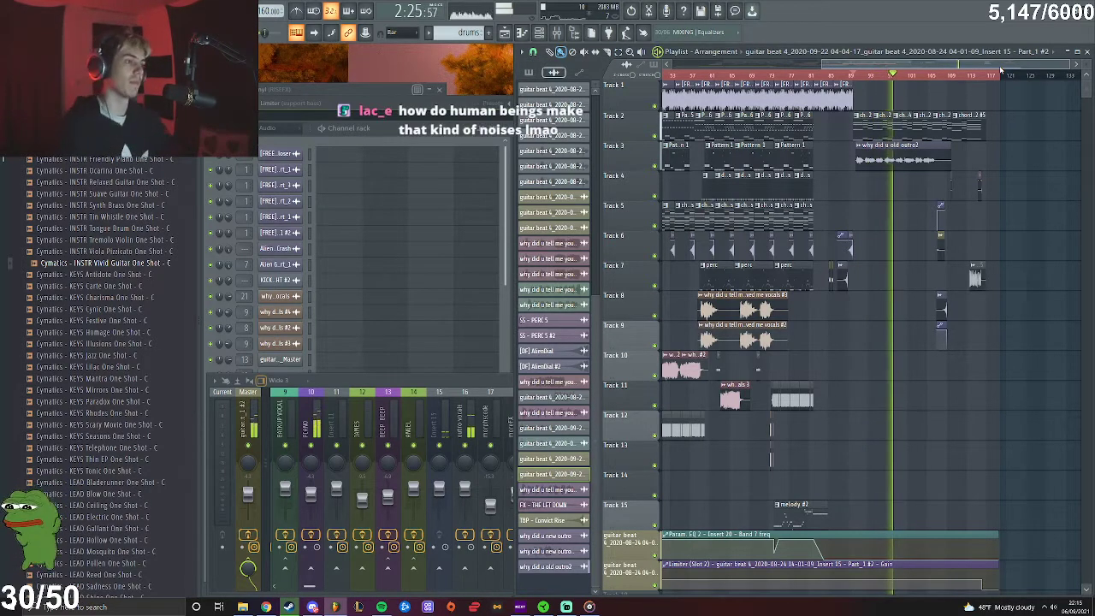
pyautogui.press('space')
pyautogui.scroll(-3, 1002, 70)
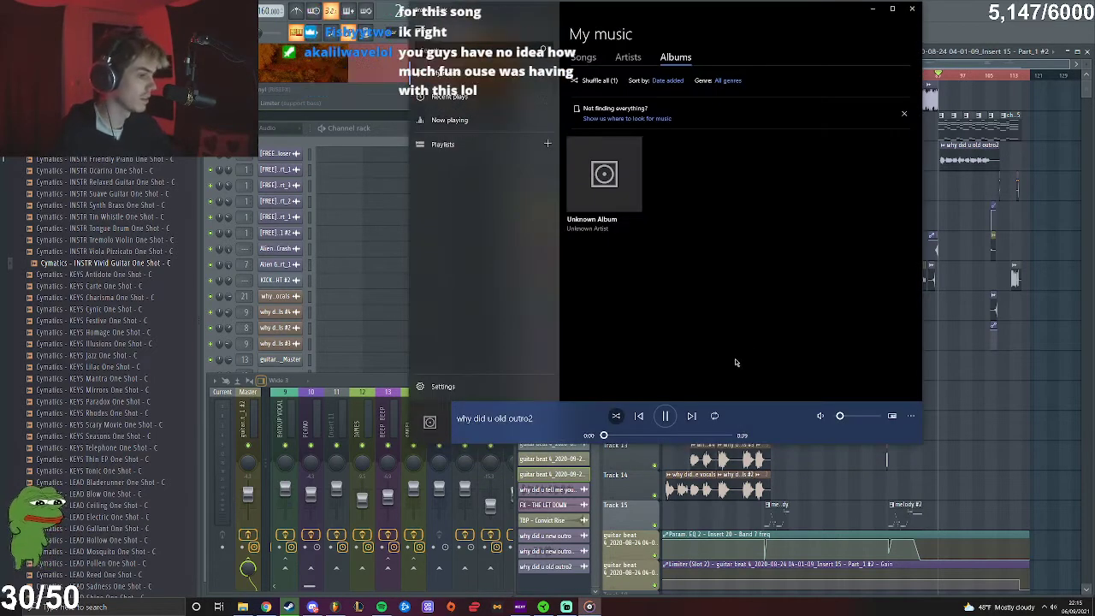
# Raise the Groove Music volume and listen to "why did u old outro2"
pyautogui.click(841, 418)
pyautogui.moveTo(842, 416); pyautogui.dragTo(876, 418)
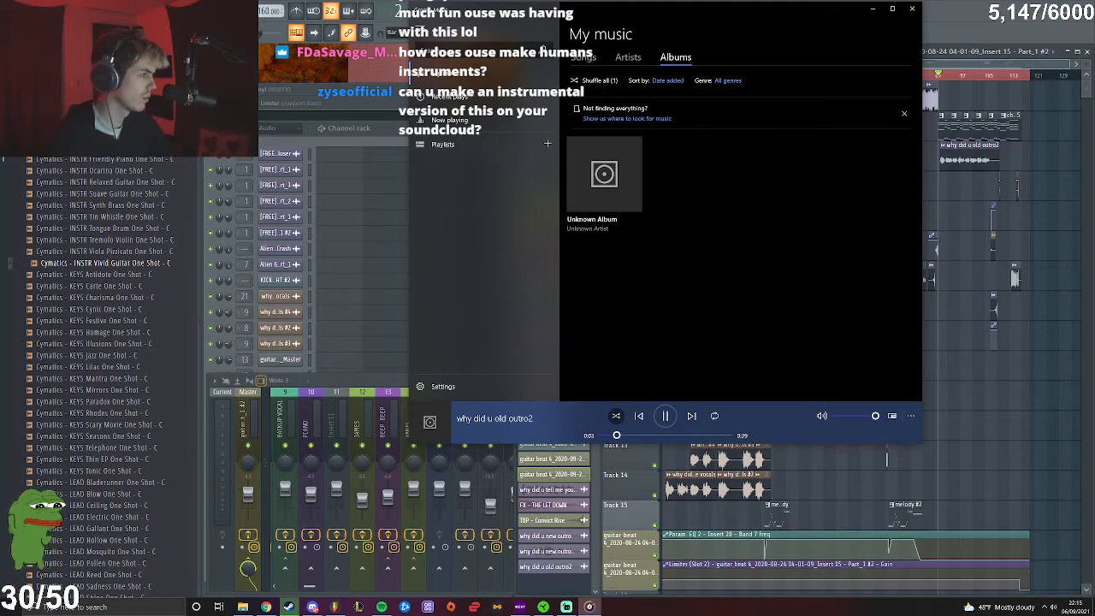
# Skip to the "beat new outro2" version and sample its ending from about 2:27
pyautogui.click(691, 416)
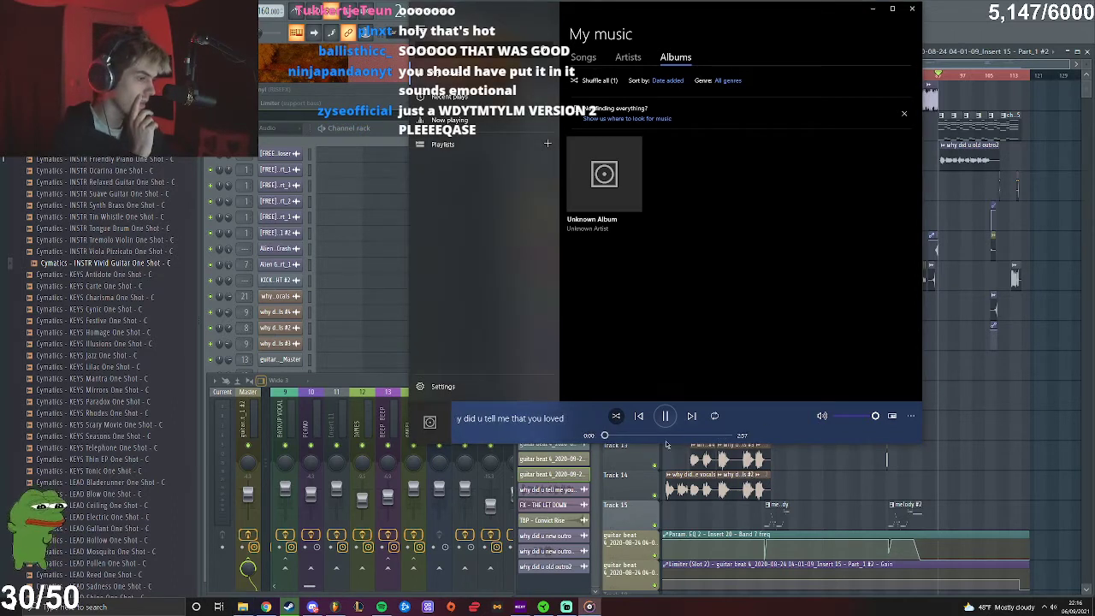
pyautogui.click(694, 436)
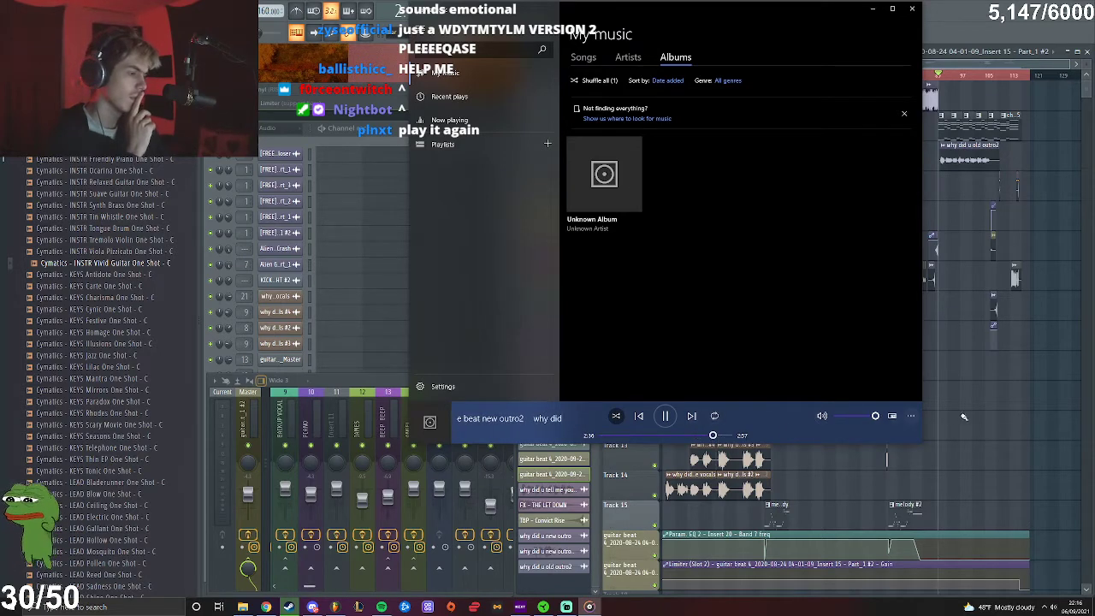
pyautogui.click(707, 435)
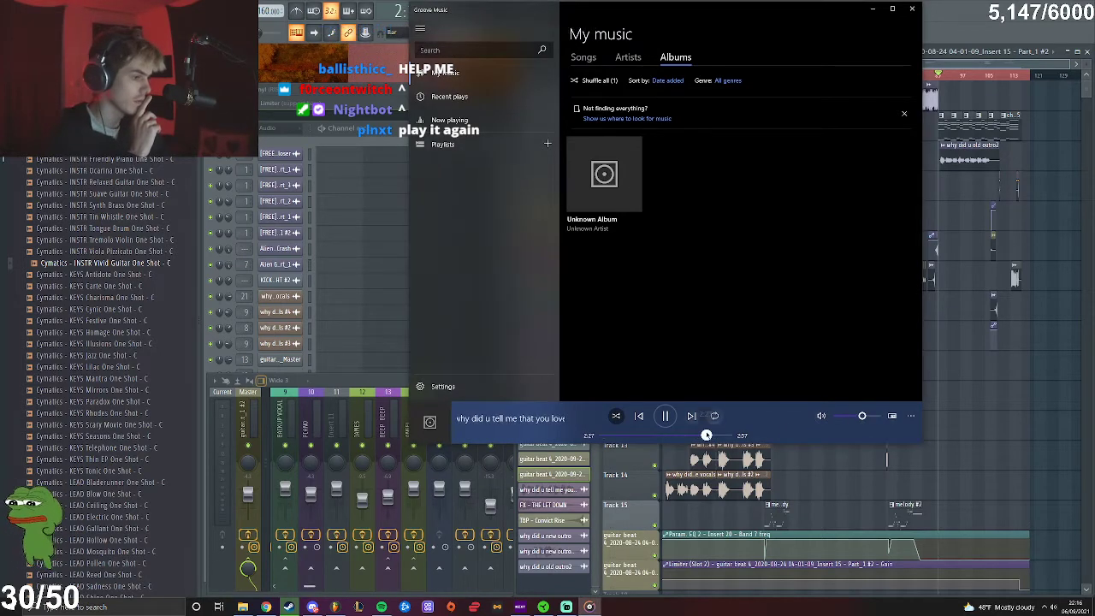
# Sample "why did u new outro" around 0:21 and again from about 0:02
pyautogui.click(691, 416)
pyautogui.click(707, 437)
pyautogui.moveTo(707, 438); pyautogui.dragTo(669, 438)
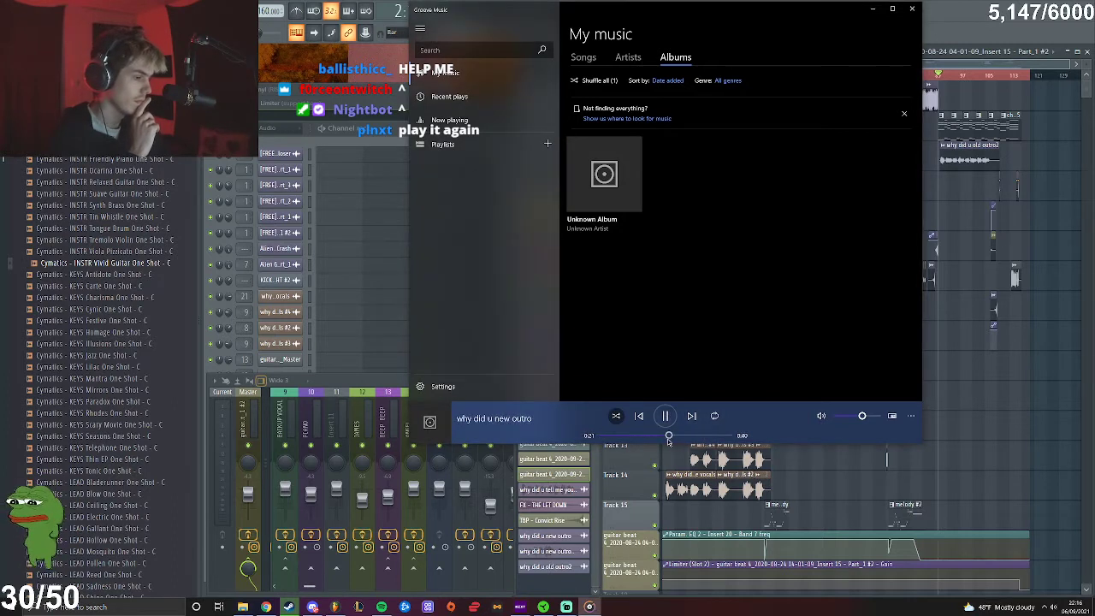
pyautogui.click(609, 438)
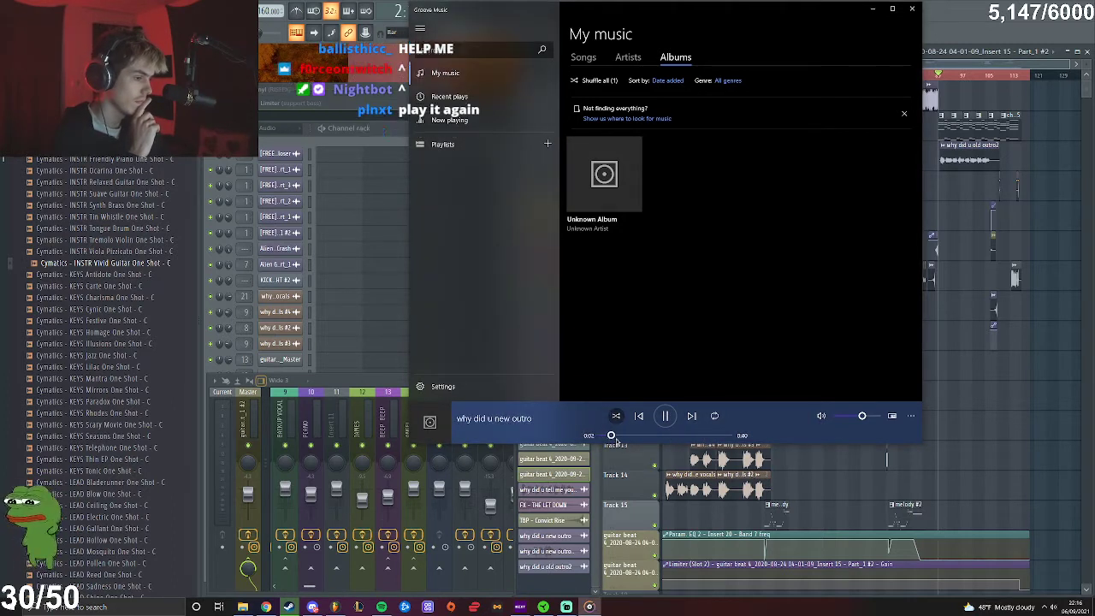
pyautogui.hotkey('ctrl', 'b')
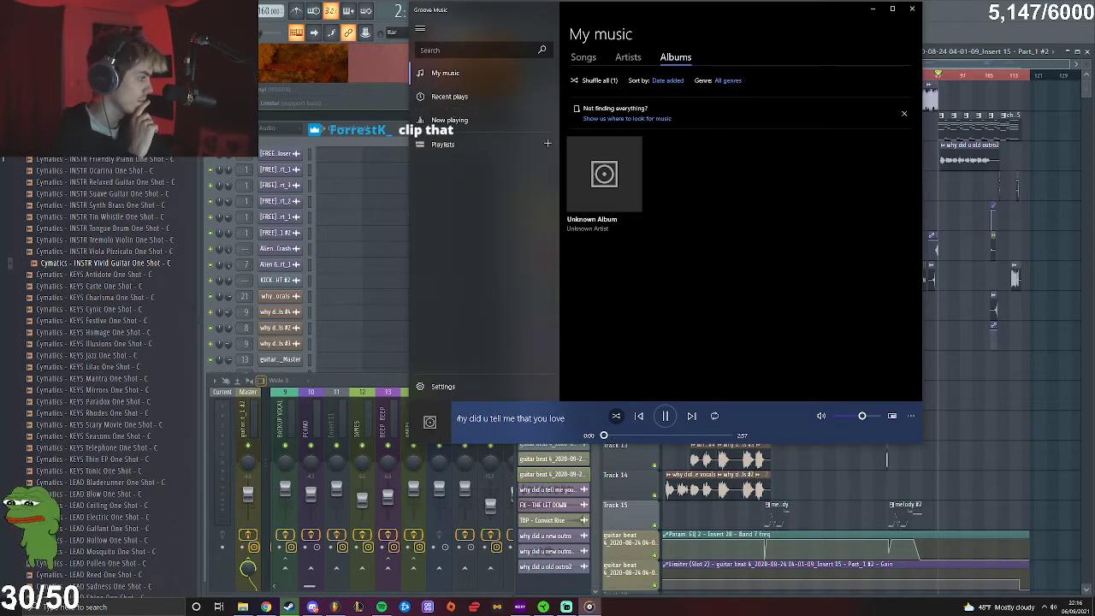
# Sample the endings of the "why did u tell me that you loved me beat" render and "why did u final1"
pyautogui.click(687, 437)
pyautogui.click(700, 437)
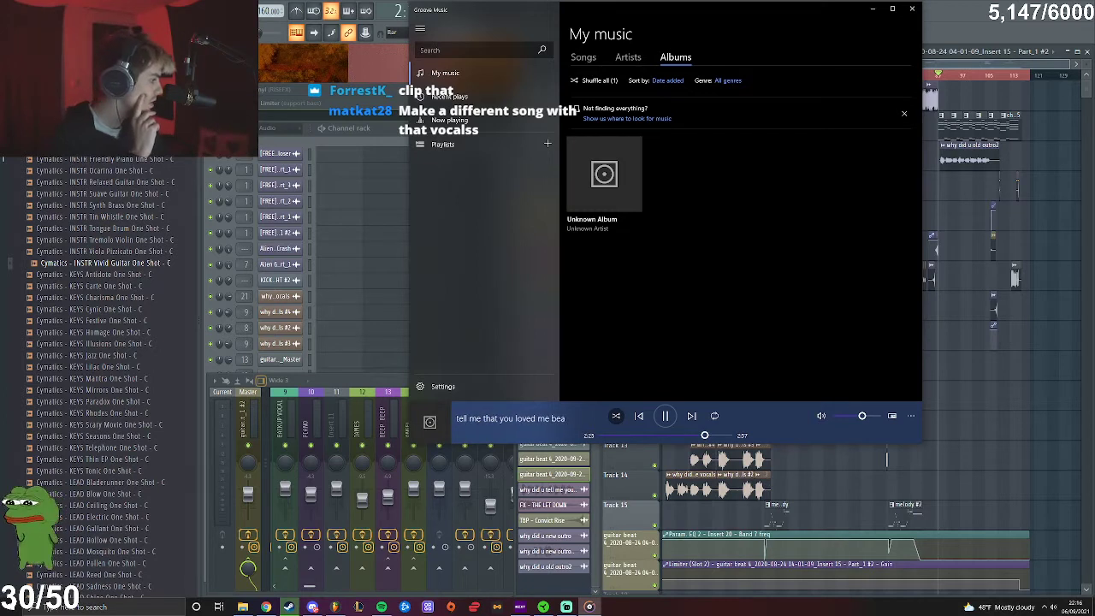
pyautogui.click(691, 416)
pyautogui.click(699, 437)
pyautogui.click(707, 437)
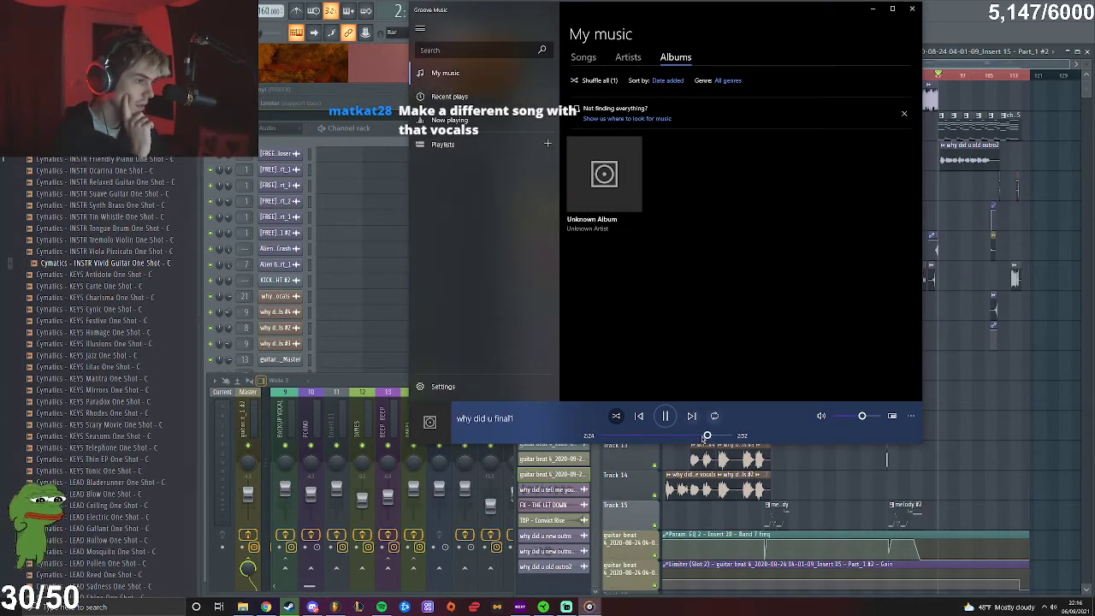
# Listen to "why did u tell me you loved me demo 4" from about 1:36 at raised volume, and pause
pyautogui.click(639, 416)
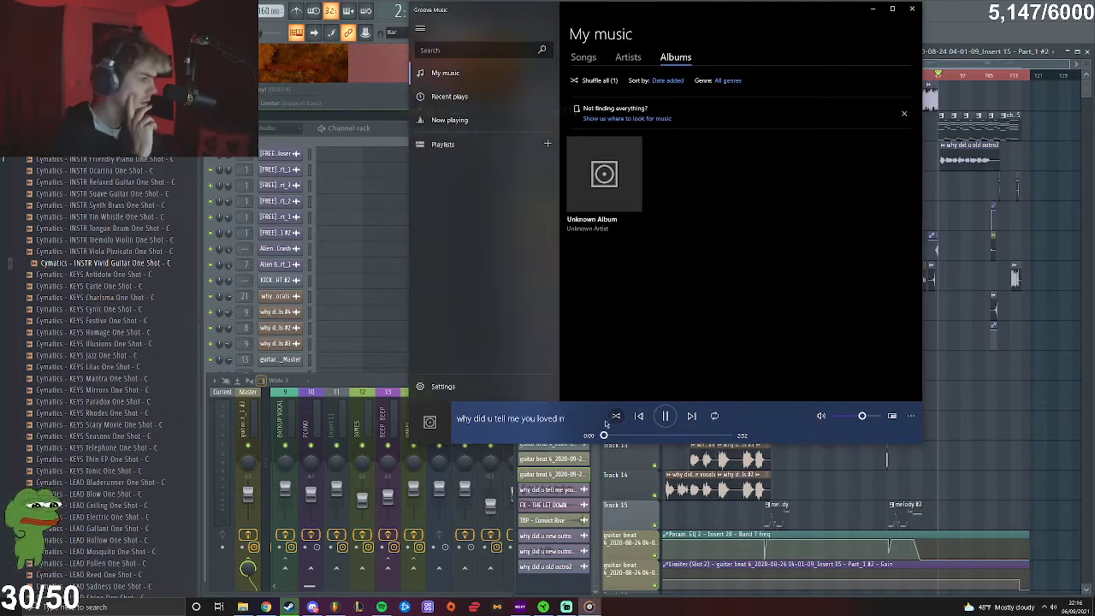
pyautogui.click(699, 436)
pyautogui.click(707, 436)
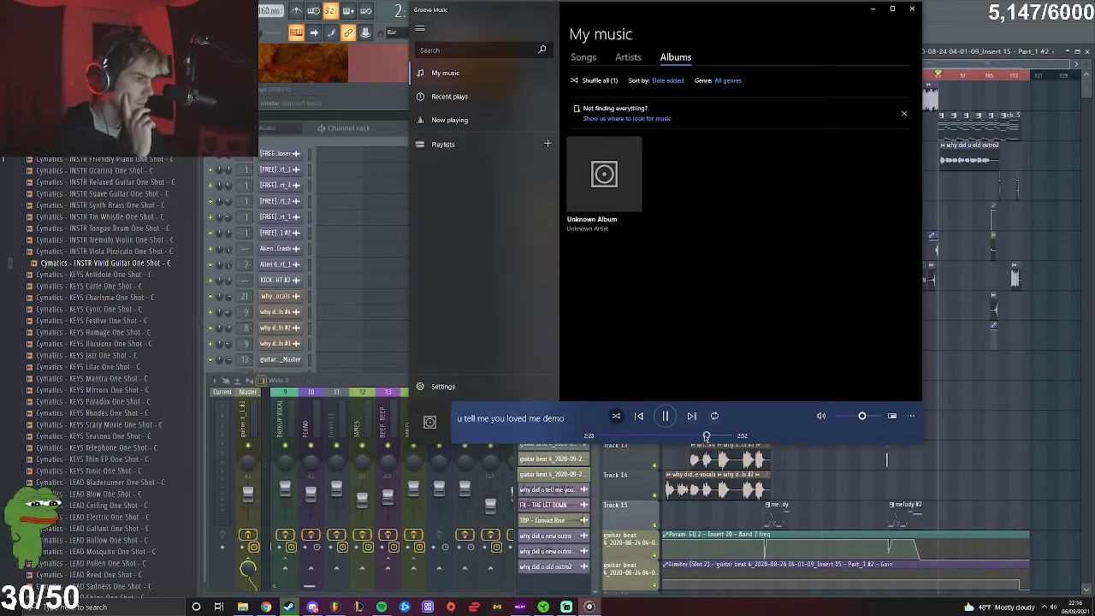
pyautogui.click(694, 437)
pyautogui.click(677, 435)
pyautogui.click(687, 435)
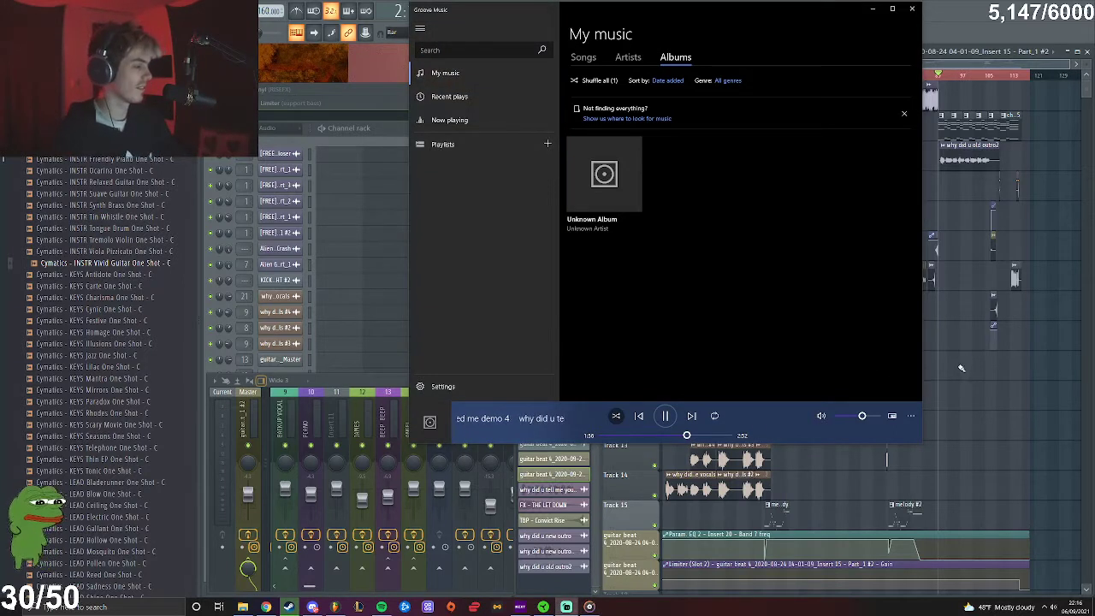
pyautogui.moveTo(862, 417); pyautogui.dragTo(869, 416)
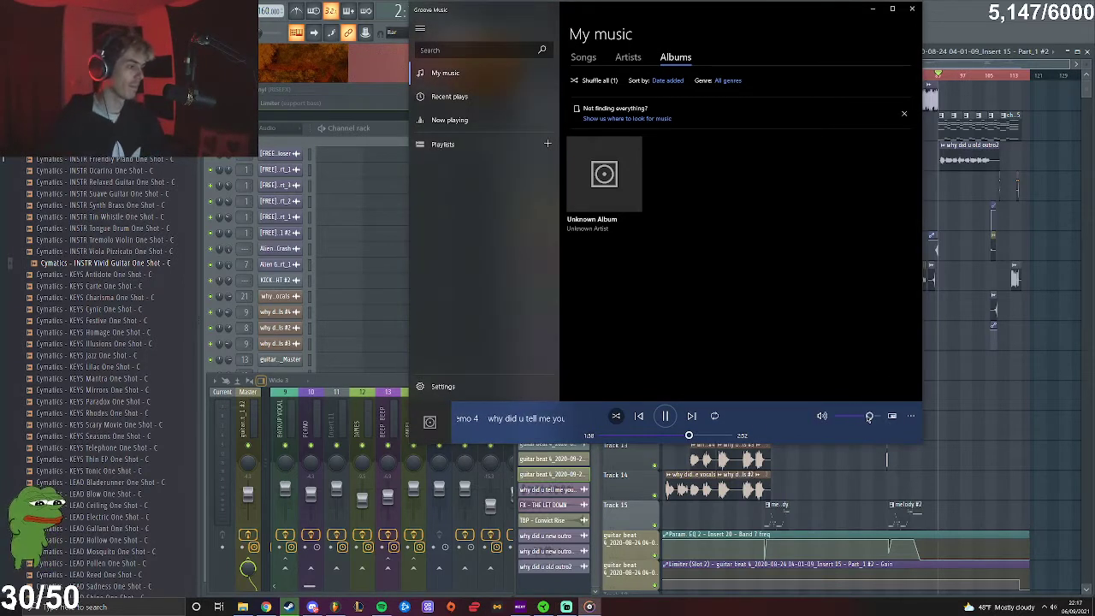
pyautogui.scroll(2, 872, 417)
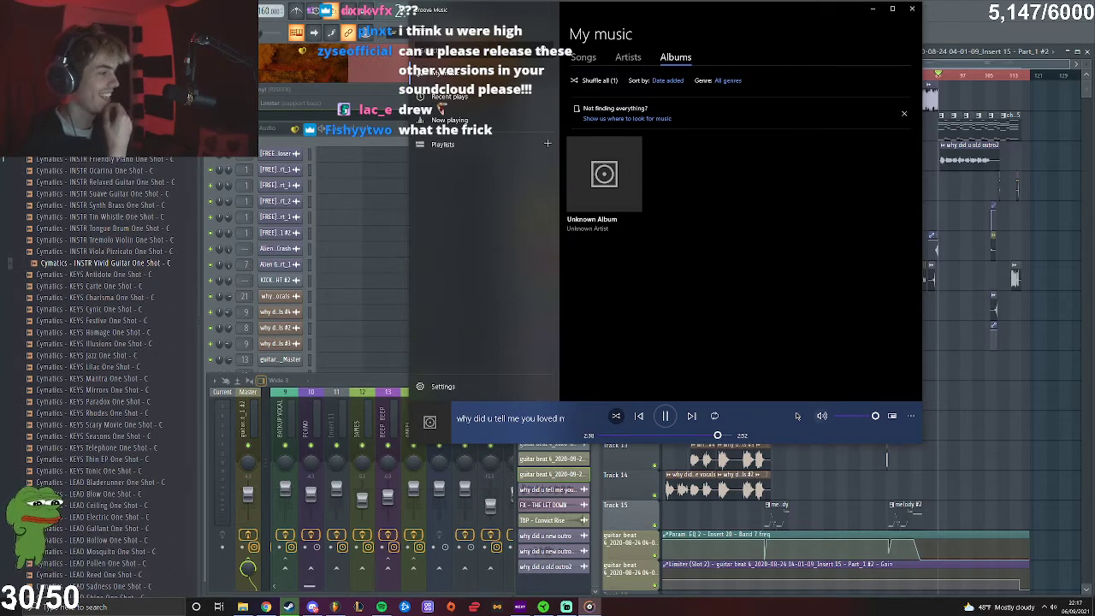
pyautogui.click(663, 421)
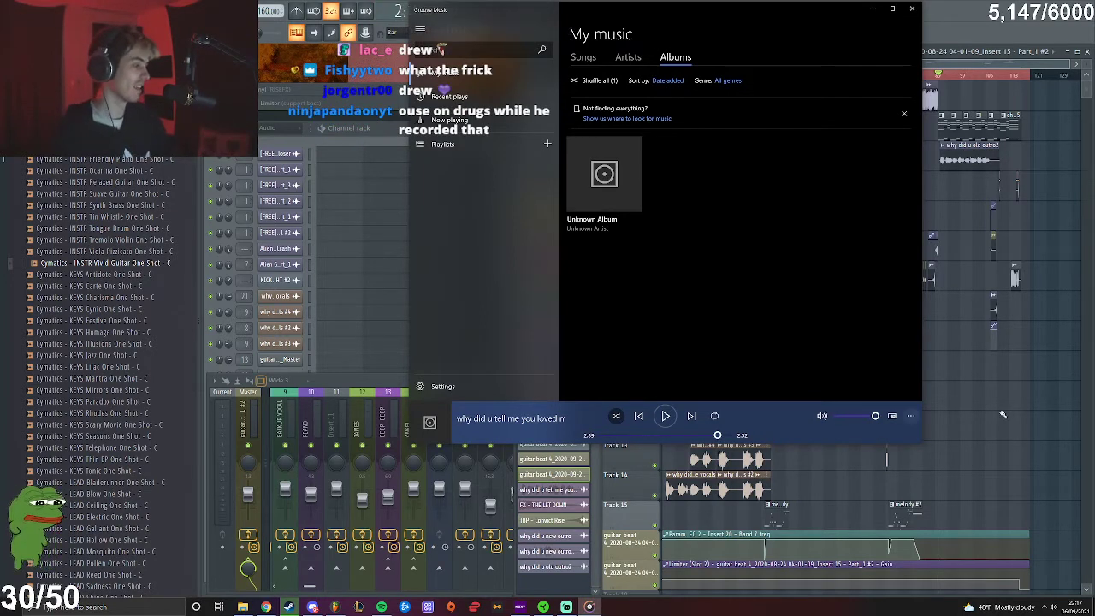
# Replay the ending of the demo 4 version from 2:11
pyautogui.click(702, 434)
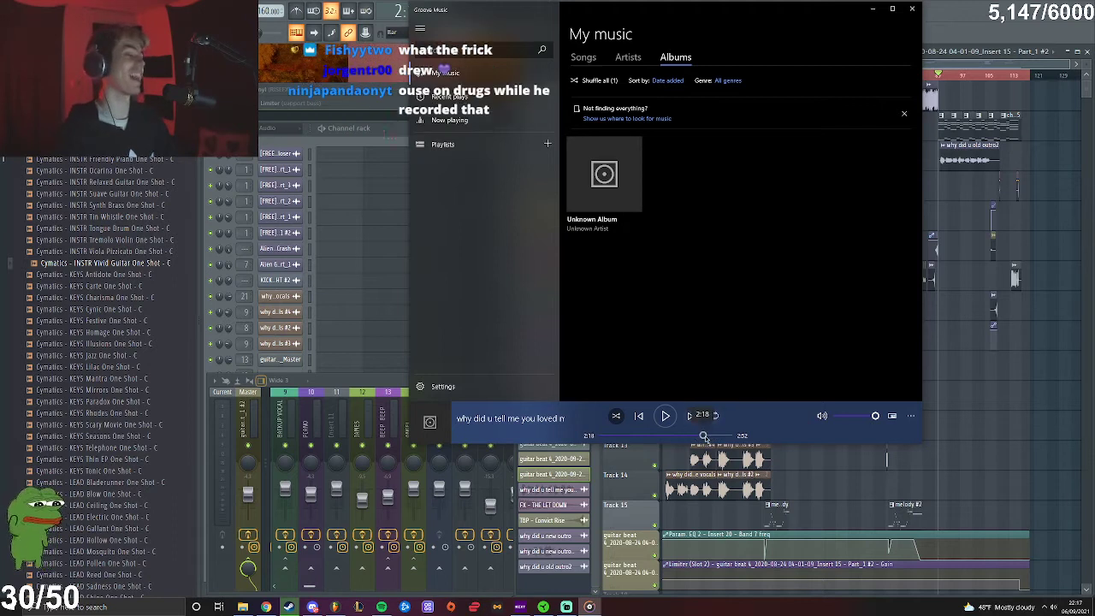
pyautogui.click(697, 436)
pyautogui.click(707, 436)
pyautogui.click(721, 435)
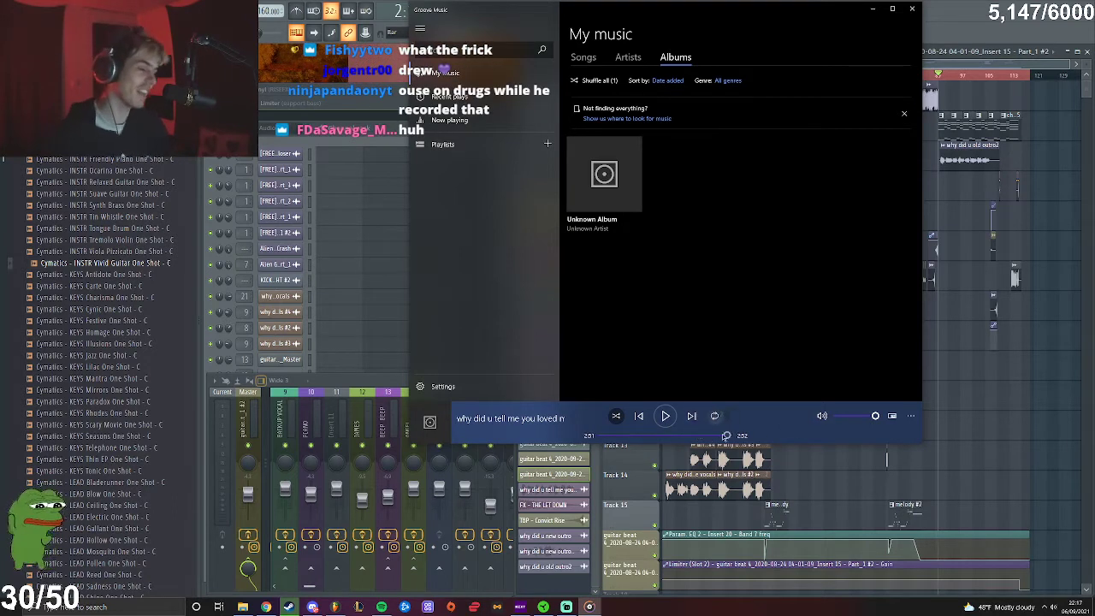
pyautogui.click(703, 436)
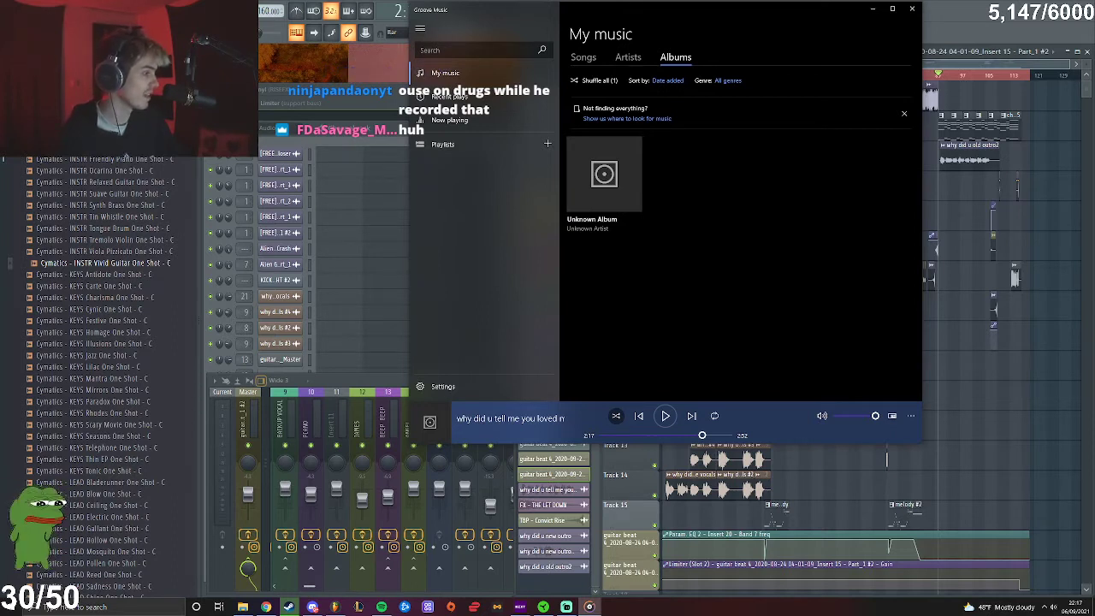
pyautogui.click(698, 435)
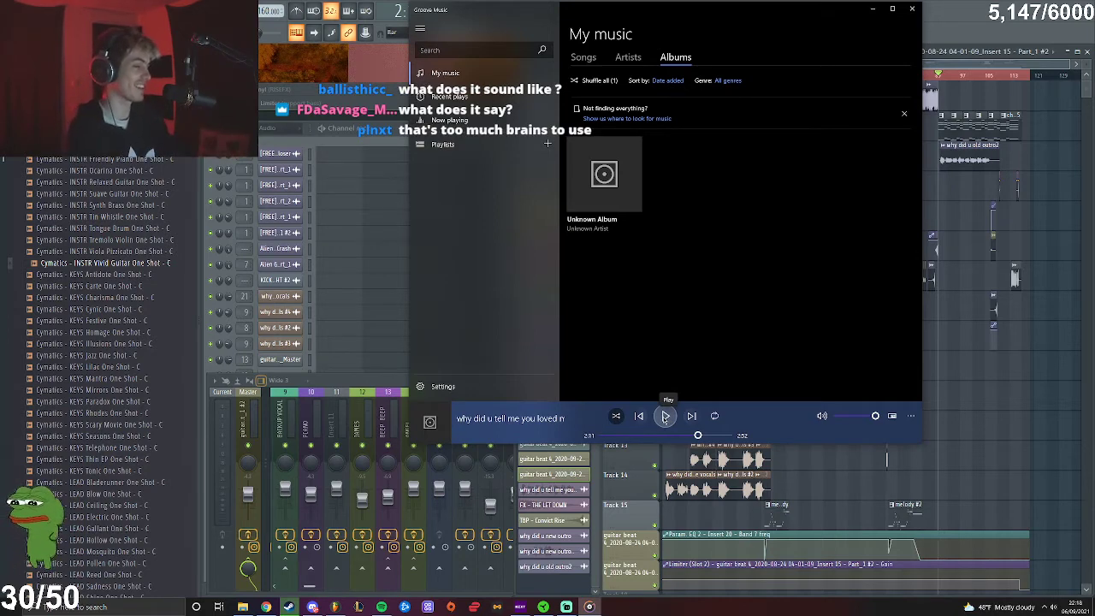
pyautogui.click(666, 417)
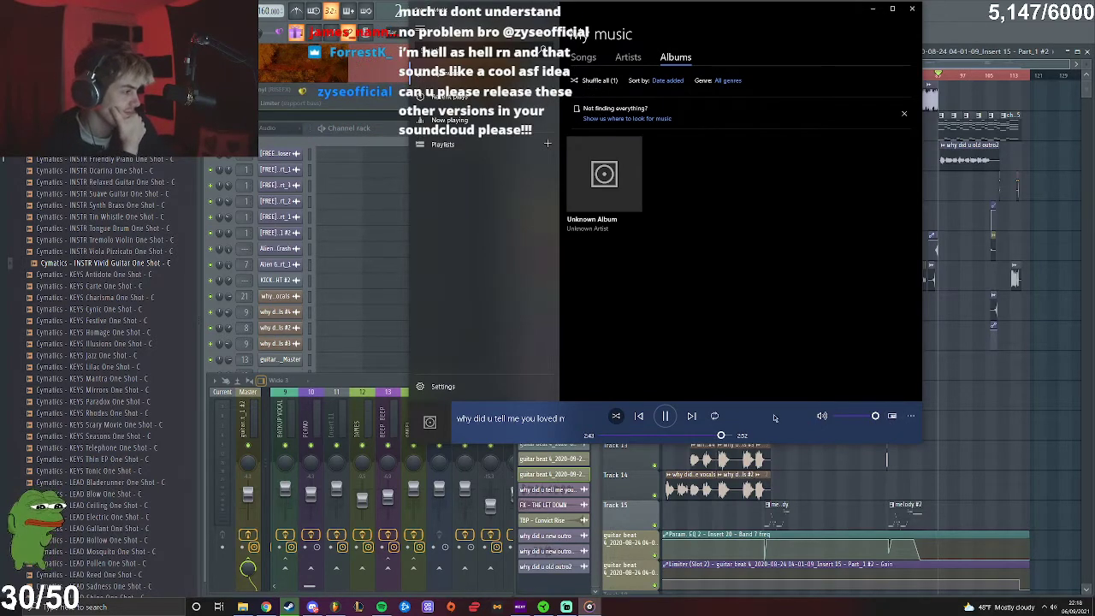
pyautogui.click(664, 416)
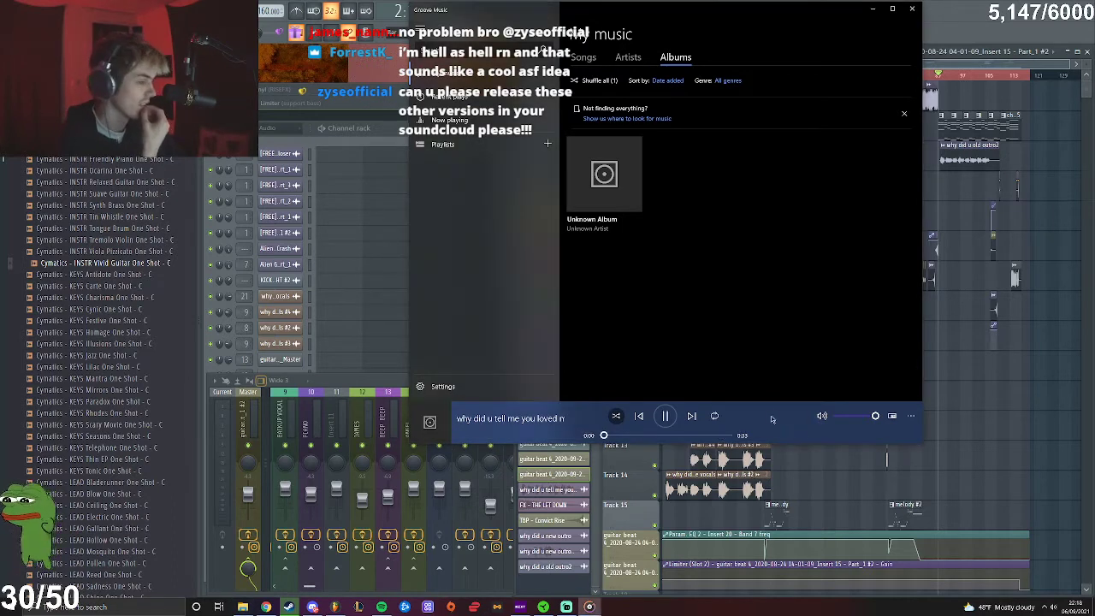
# Sample "why did u tell me you loved me vocals slow" at lower volume, pause it, and close Groove Music
pyautogui.click(640, 436)
pyautogui.click(858, 416)
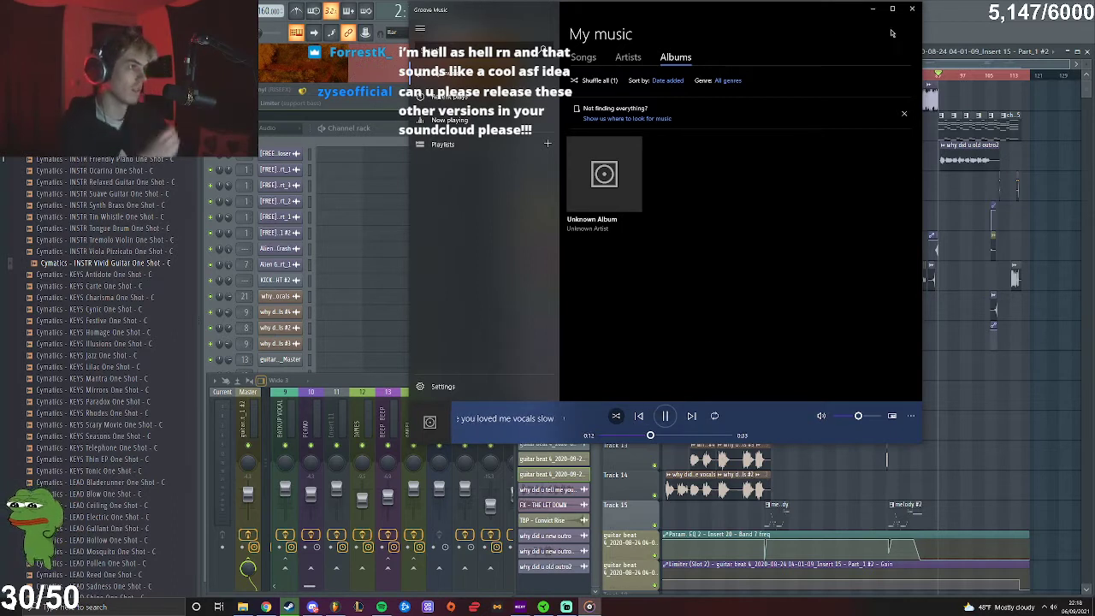
pyautogui.click(666, 418)
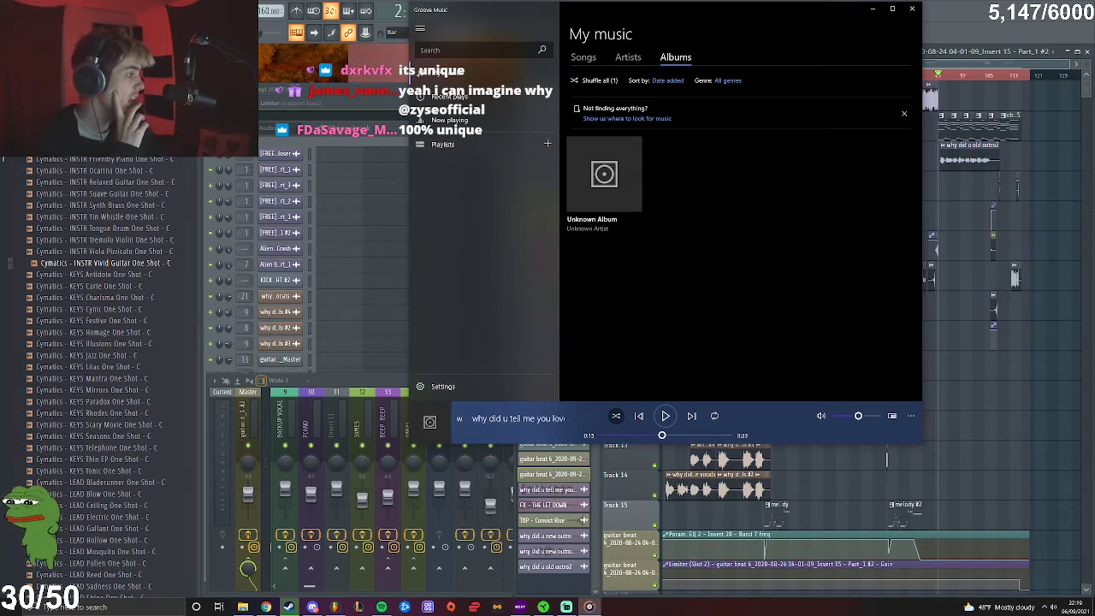
pyautogui.click(912, 8)
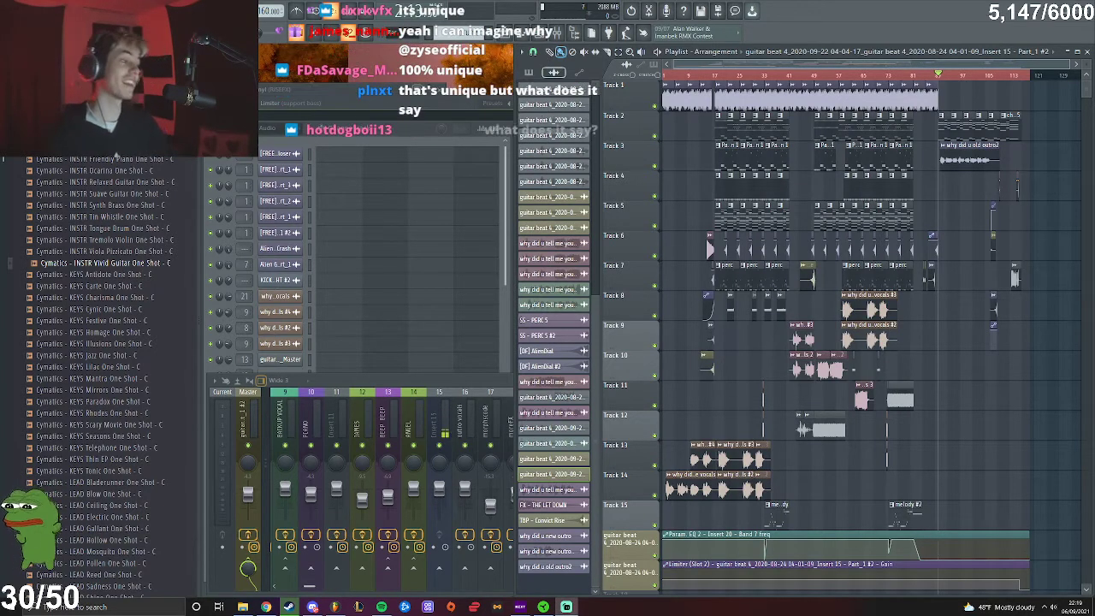
# Start leaving the current song project from the FL Studio file commands
pyautogui.click(10, 11)
pyautogui.click(25, 26)
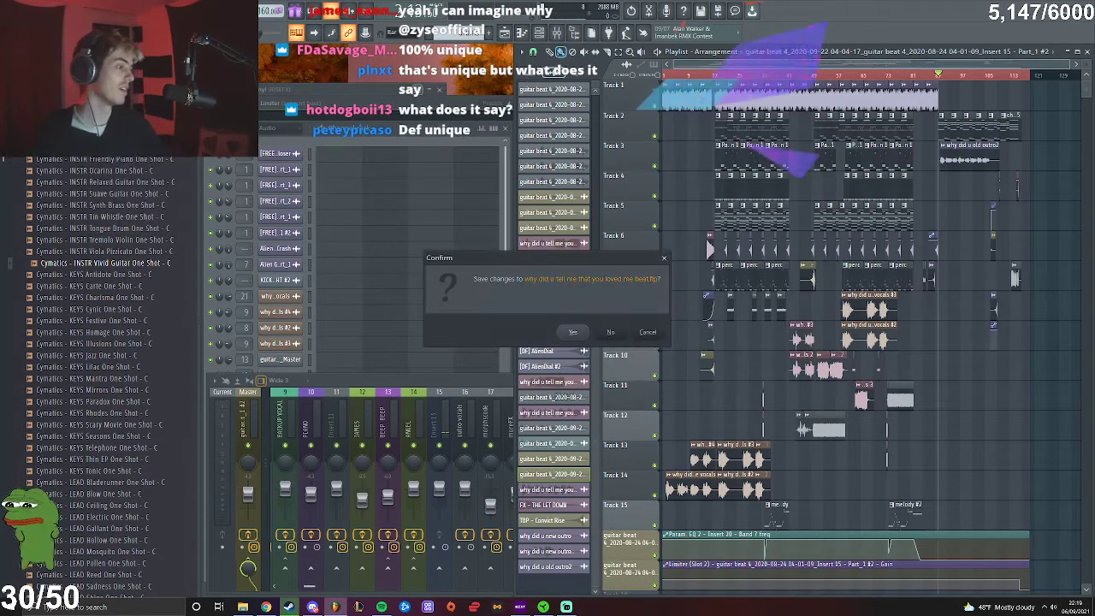